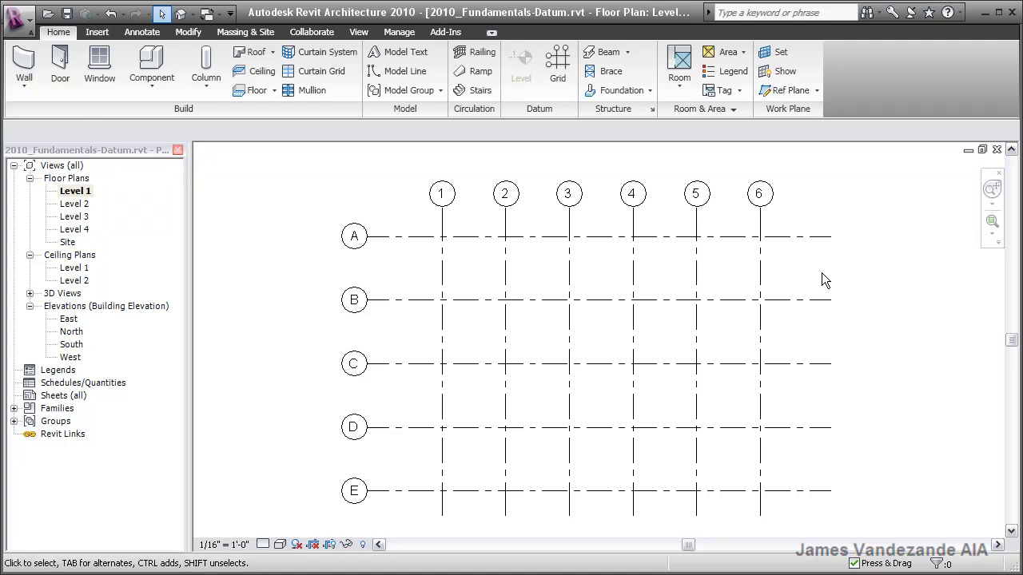
- Unlock the lower end of grid 6 and shorten the line so it stops between grids C and D
middle_click_drag(795, 269, 794, 247)
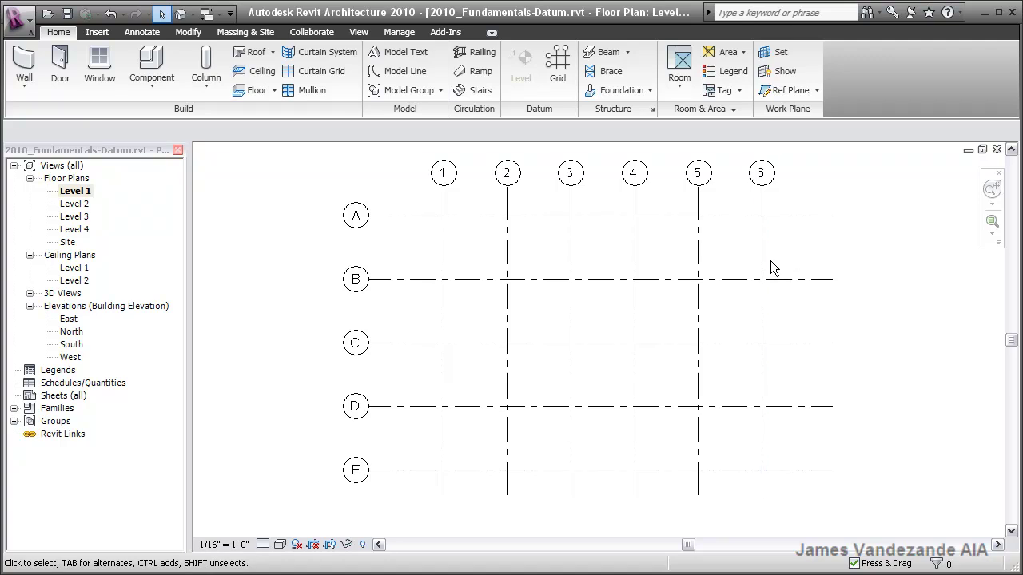
left_click(763, 266)
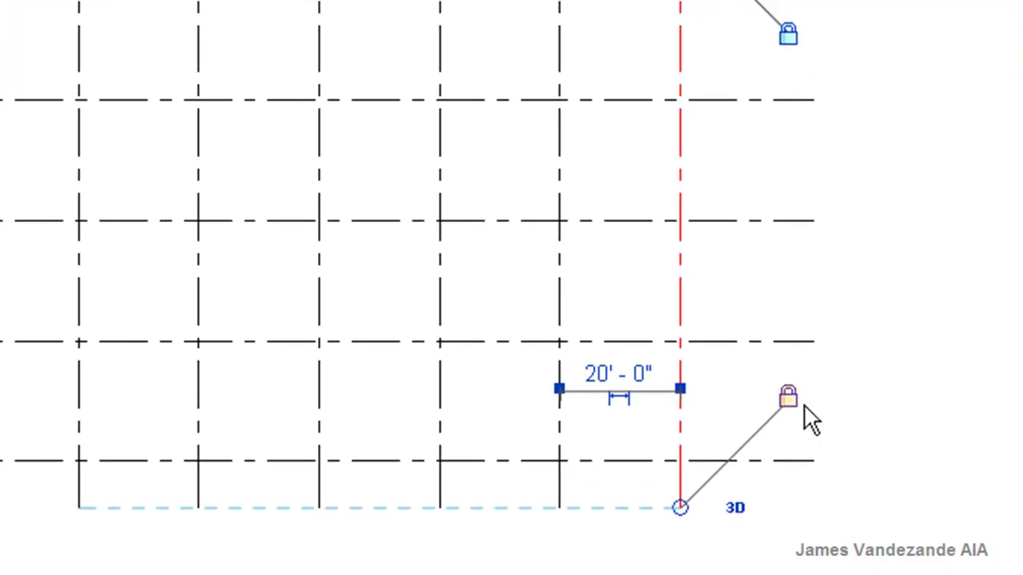
left_click(803, 406)
left_click_drag(678, 508, 679, 288)
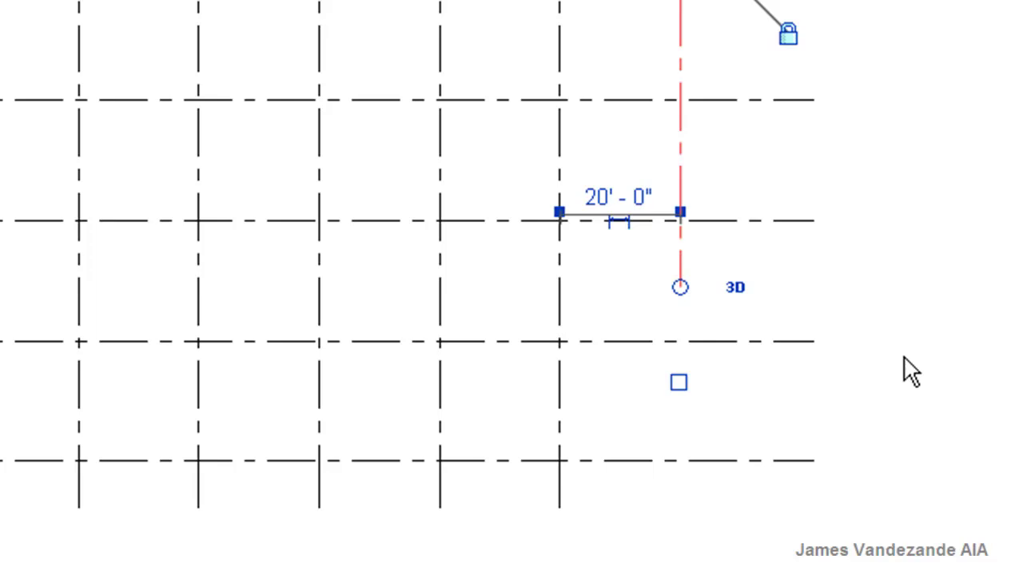
- Extend grid 6's lower end back into alignment with the other numbered grids and shift the joined ends slightly downward
left_click_drag(682, 295, 690, 509)
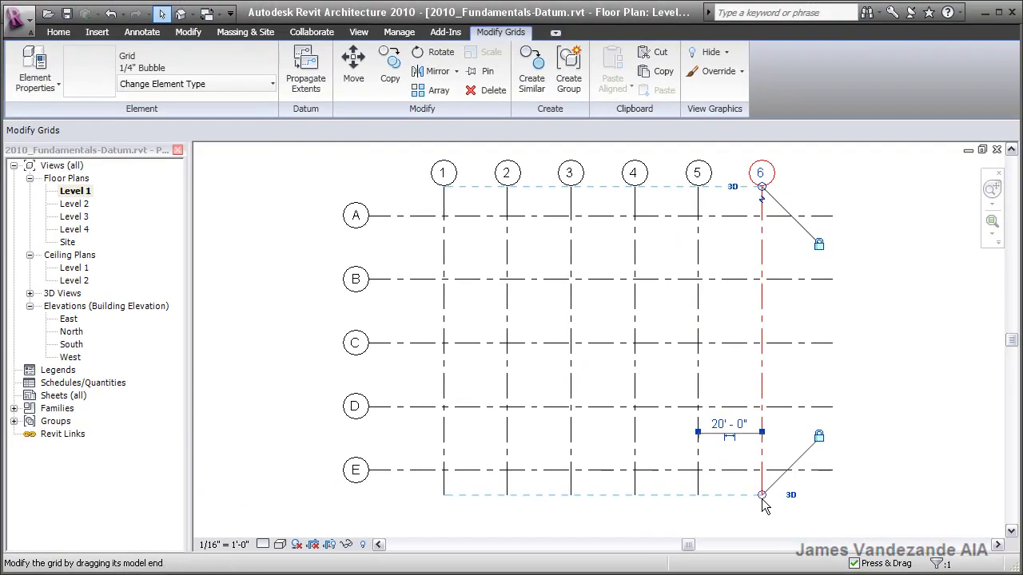
mouse_move(762, 515)
left_mouse_down()
mouse_move(764, 532)
mouse_move(762, 497)
left_mouse_up()
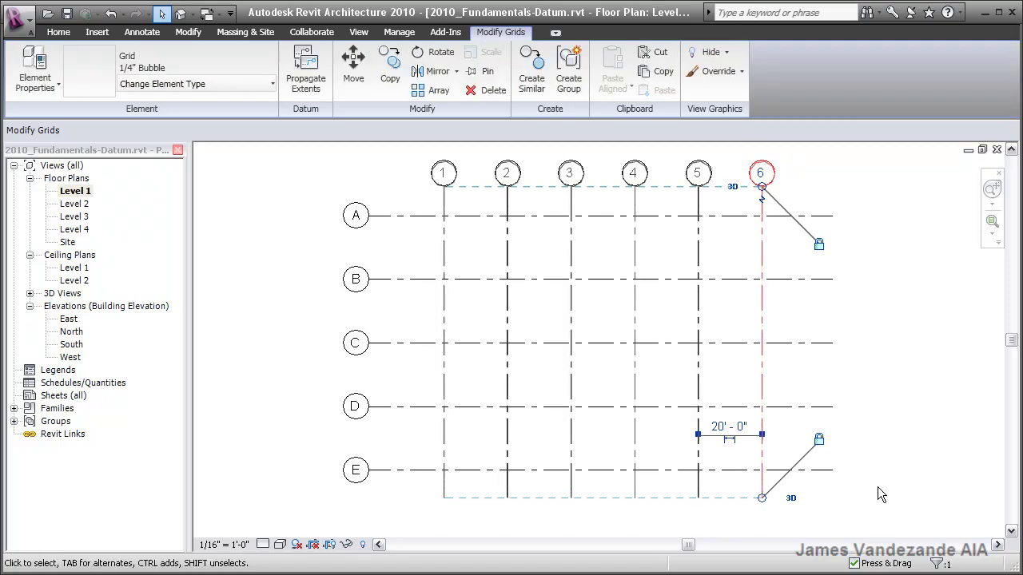
left_click(878, 486)
- Toggle the bubbles at the upper and lower ends of grid 6, restoring only the upper one
left_click(760, 434)
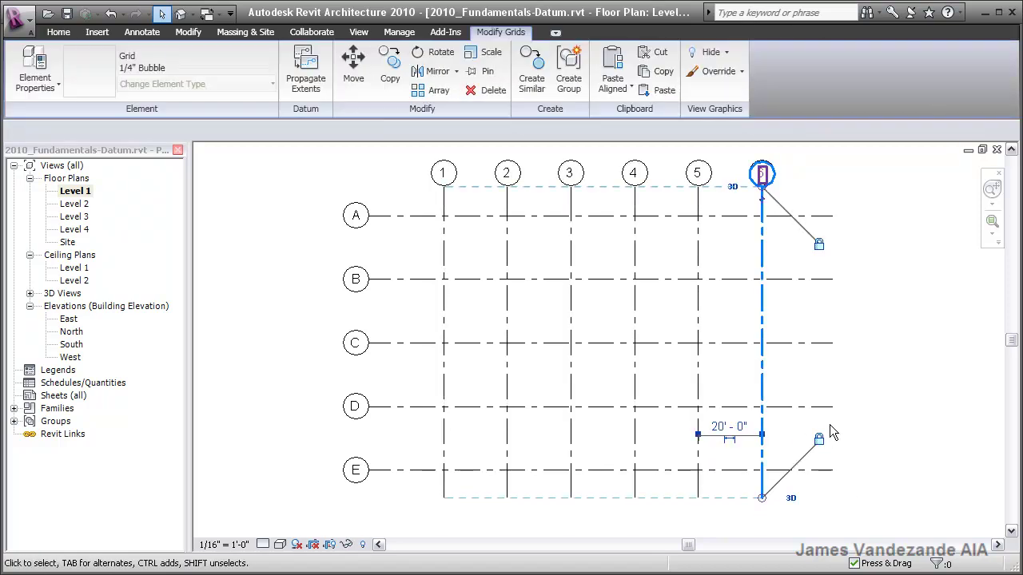
scroll(829, 425, "down", 1)
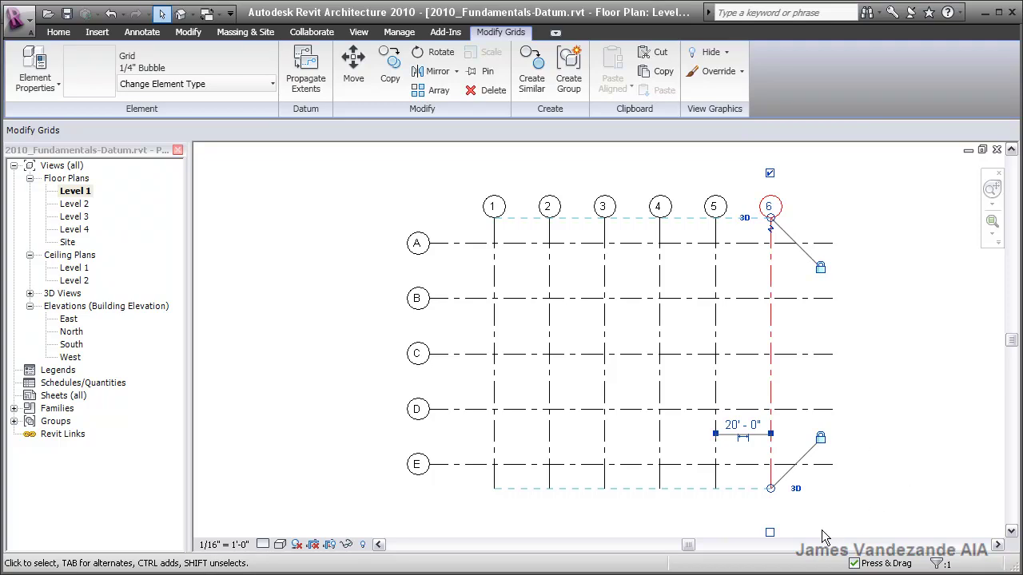
left_click(769, 174)
left_click(770, 174)
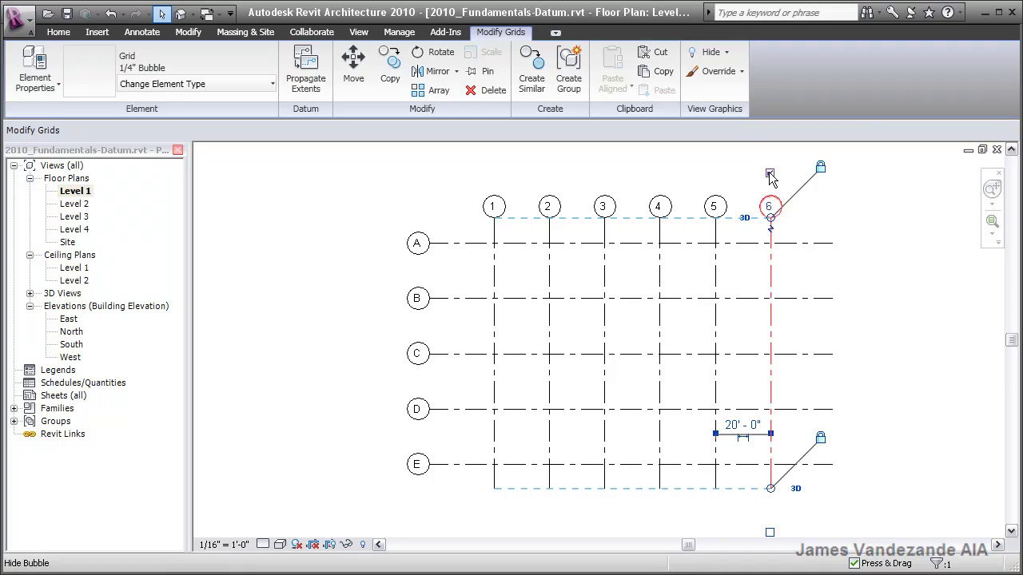
left_click(771, 533)
left_click(770, 533)
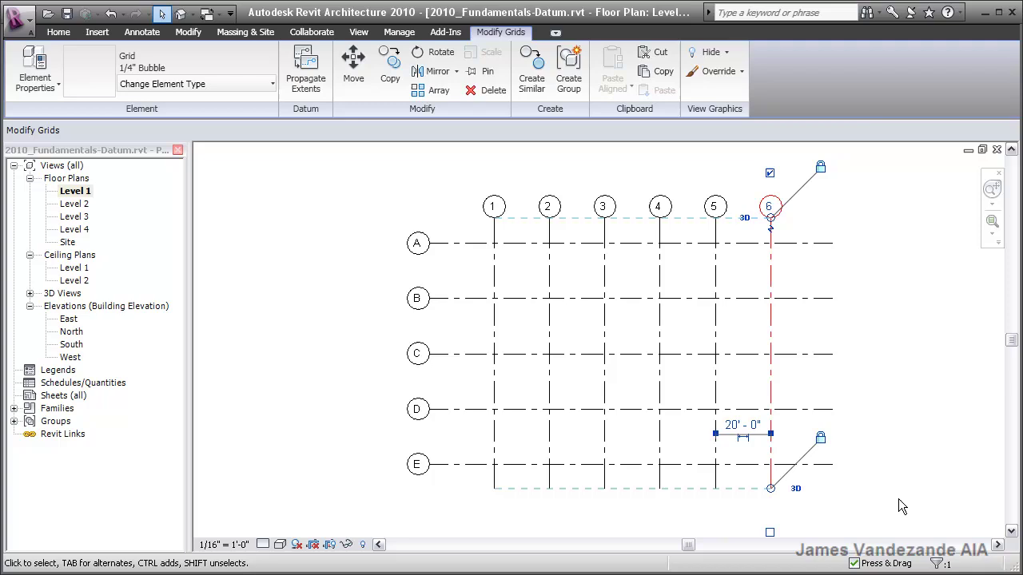
- Toggle the bubbles at both ends of grid A, keeping only the one beside grid 1
left_click(806, 244)
left_click(876, 244)
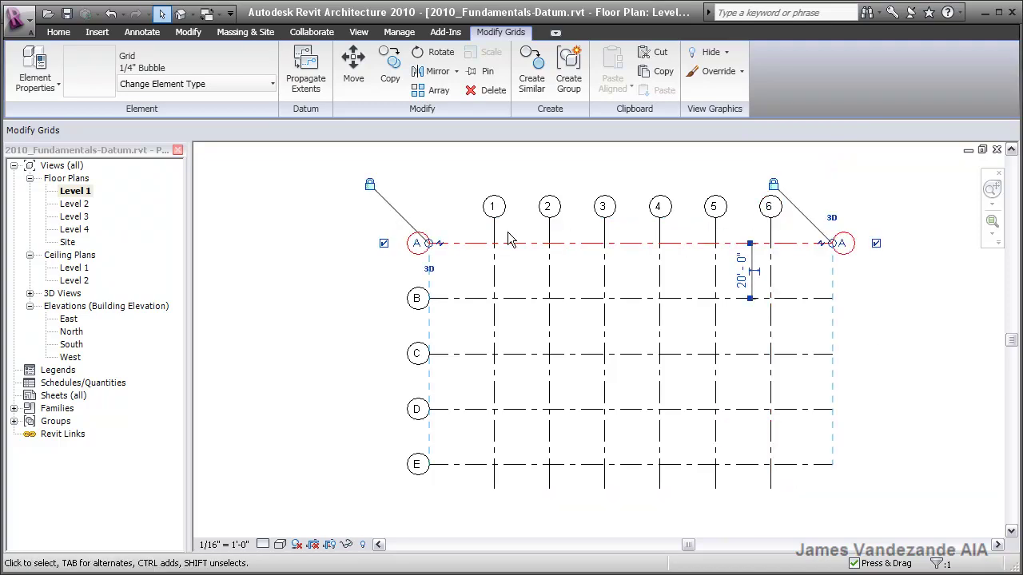
left_click(383, 243)
left_click(384, 244)
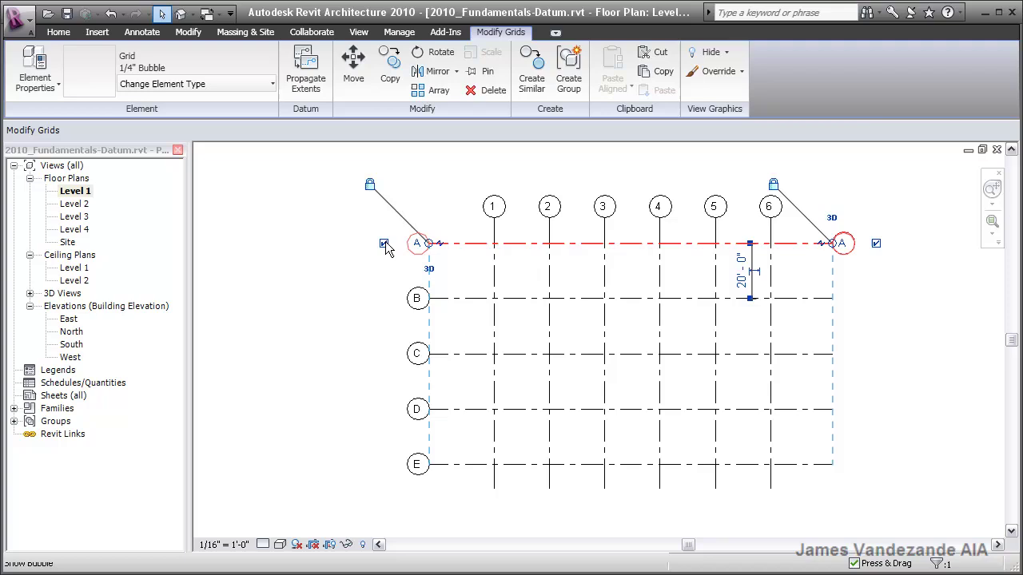
left_click(875, 244)
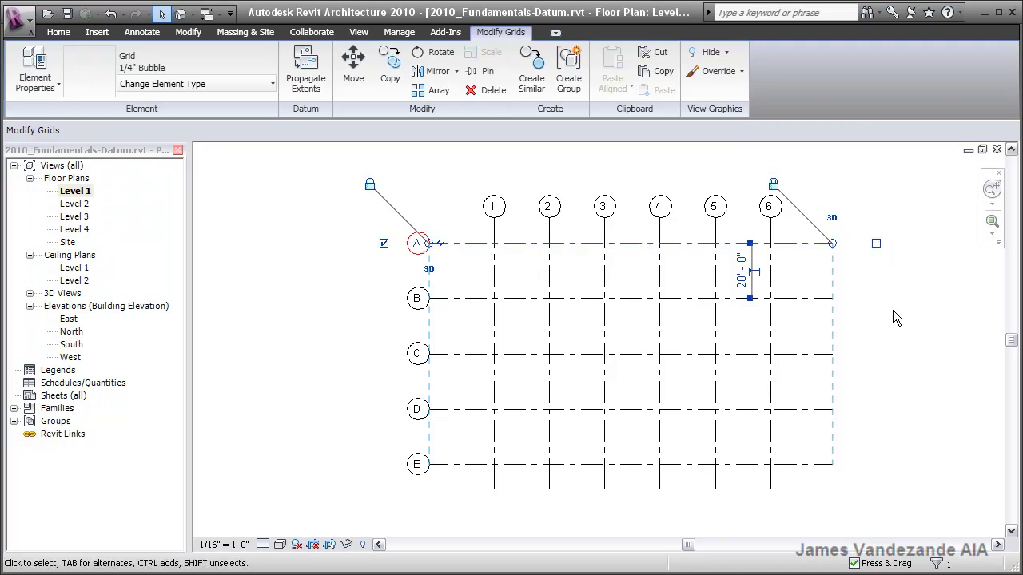
left_click(901, 400)
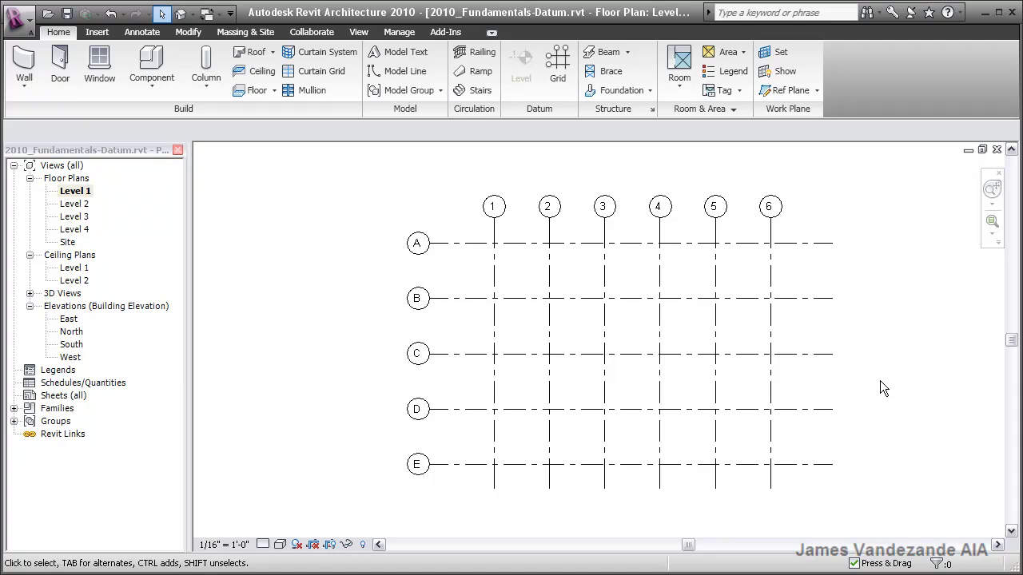
- Turn on Plan View Symbols End 1 (Default) for the 1/4" Bubble grid type, and undo that change
left_click(807, 243)
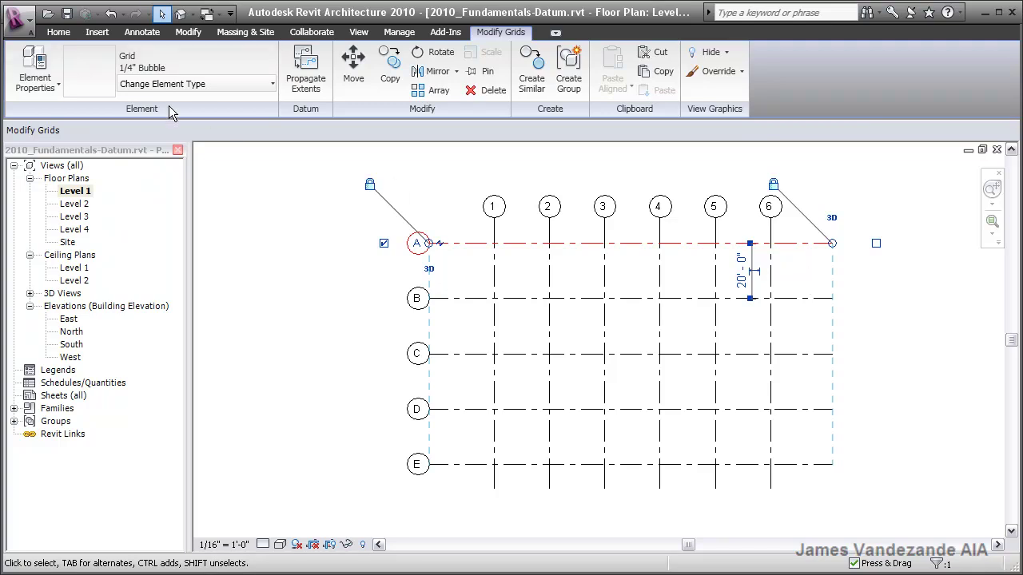
left_click(51, 87)
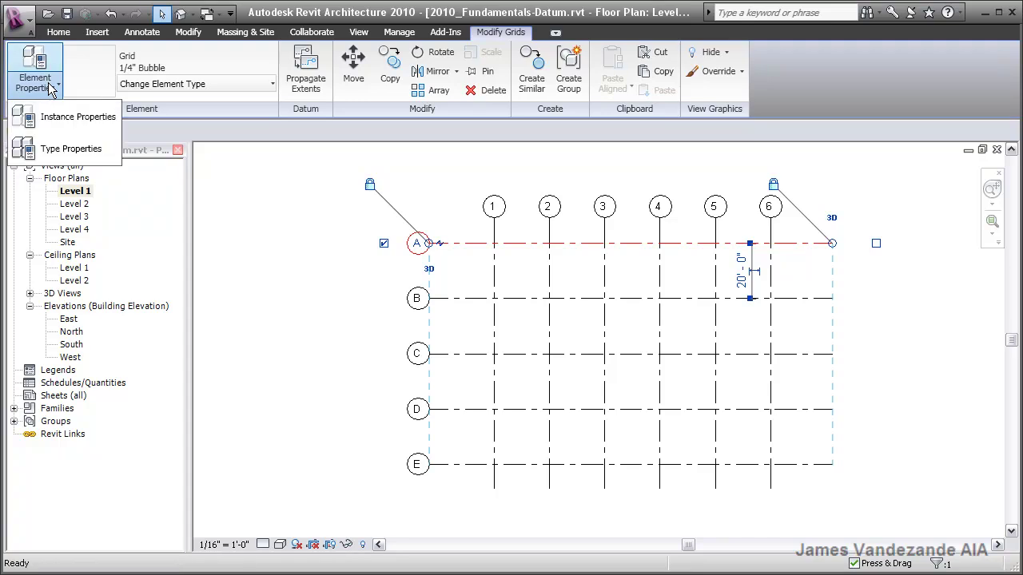
left_click(88, 154)
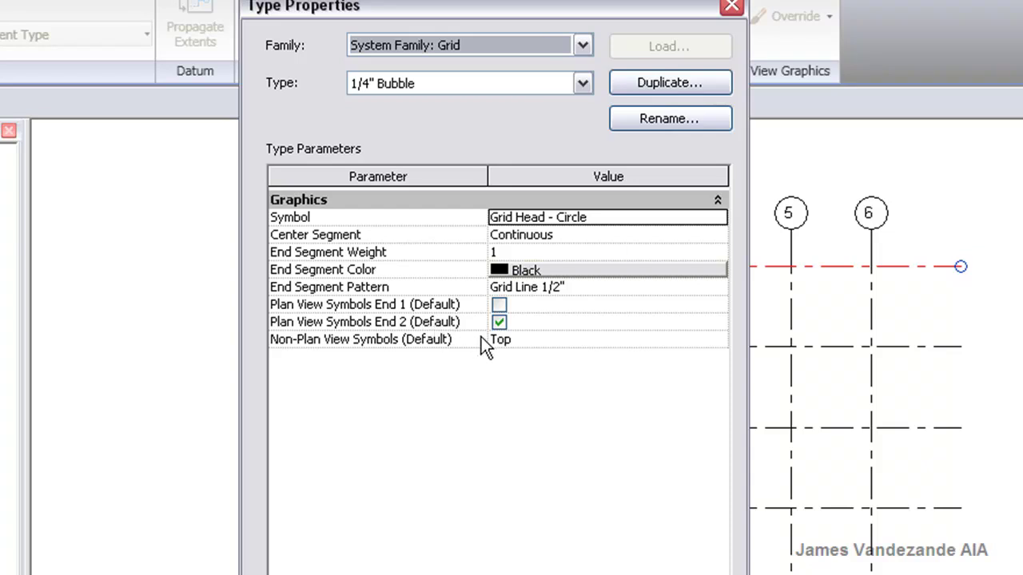
left_click(498, 306)
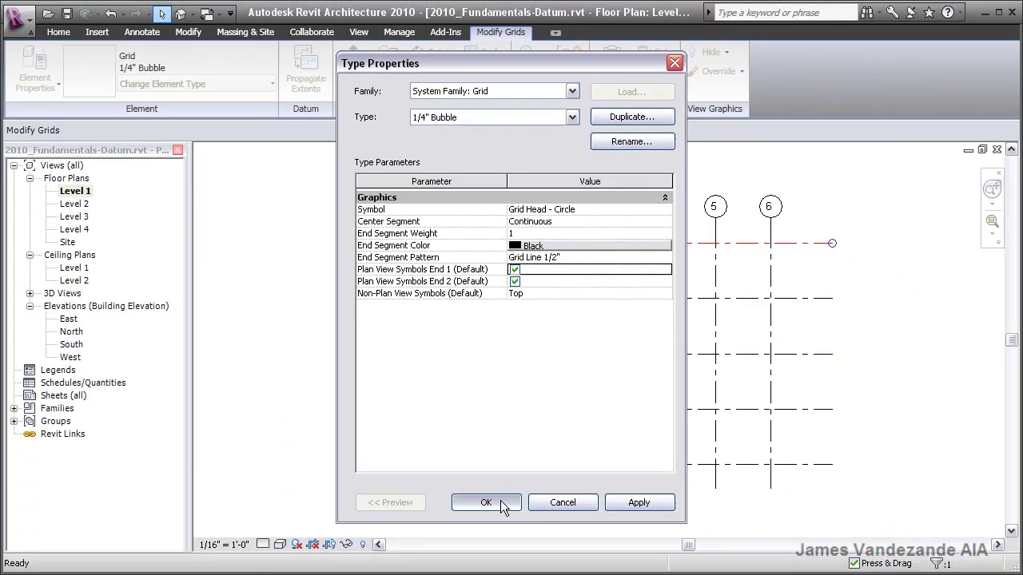
left_click(495, 500)
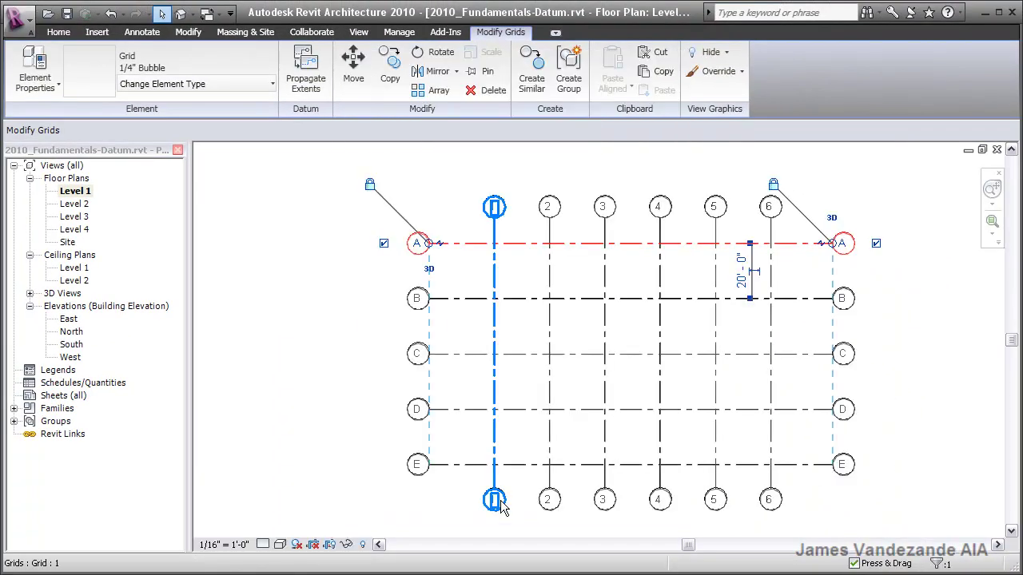
key("Escape")
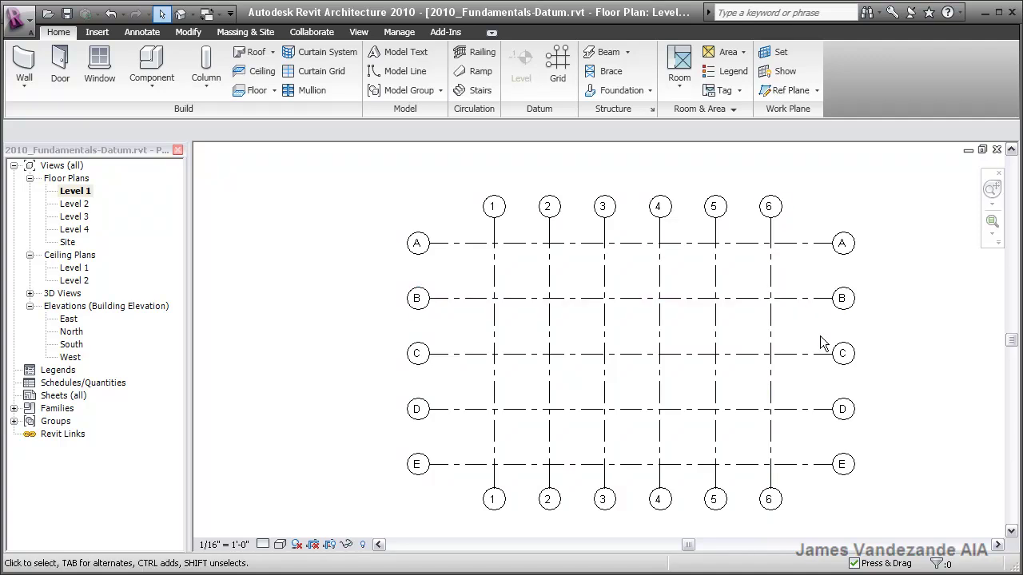
left_click(111, 13)
- Set the 1/4" Bubble grid type to show plan view symbols at End 1 and not at End 2
left_click(493, 206)
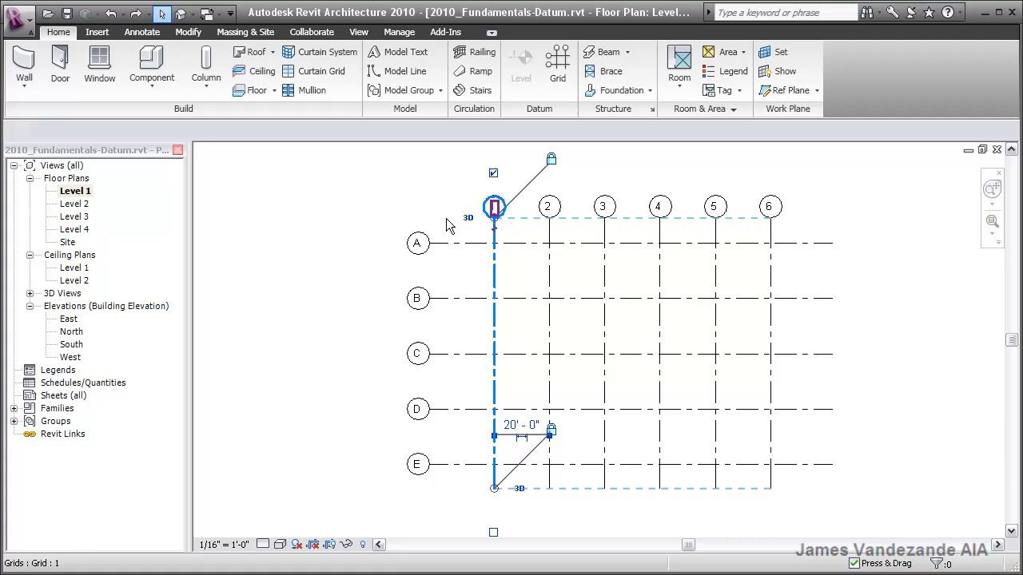
left_click(37, 84)
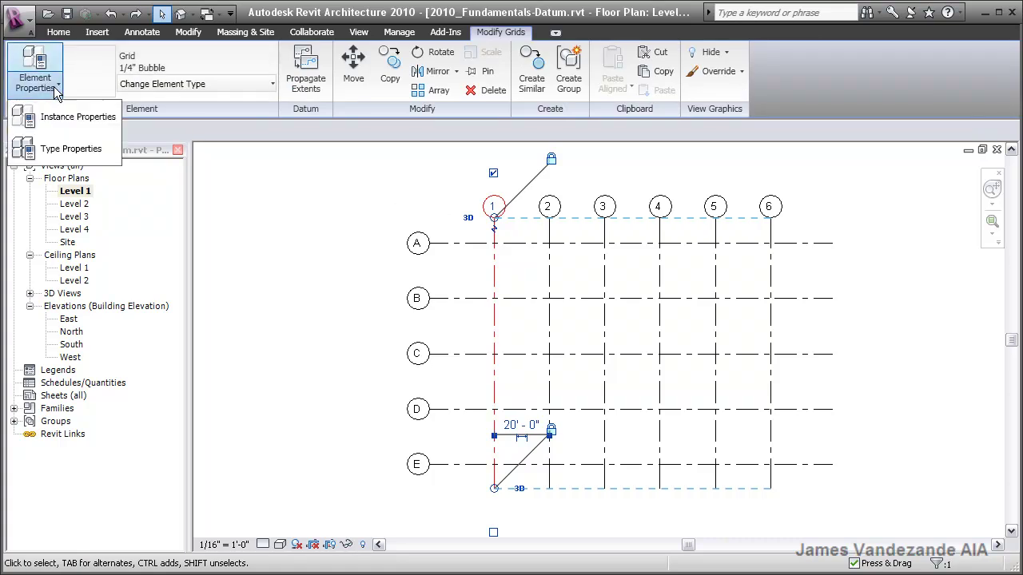
left_click(74, 150)
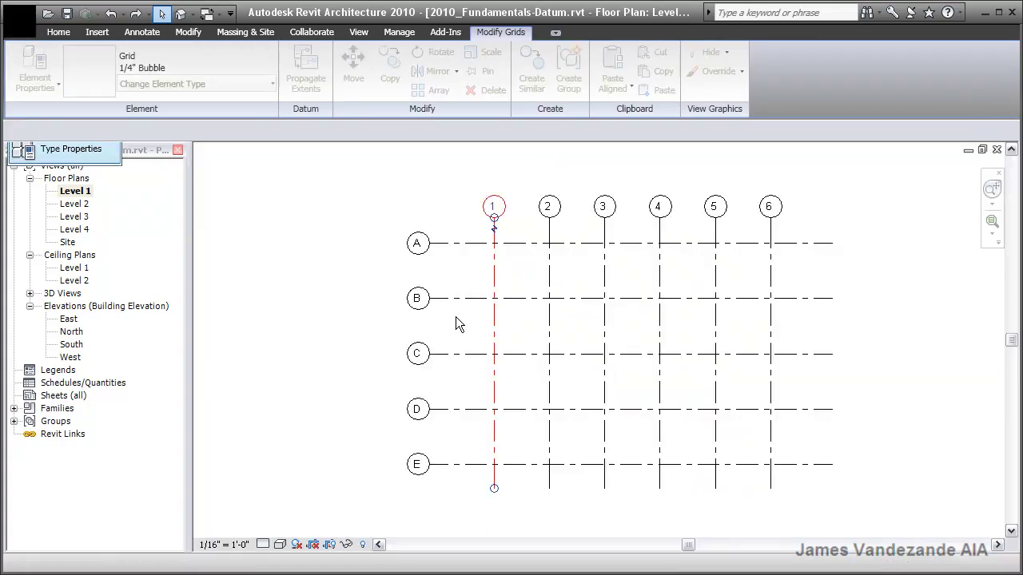
left_click(515, 281)
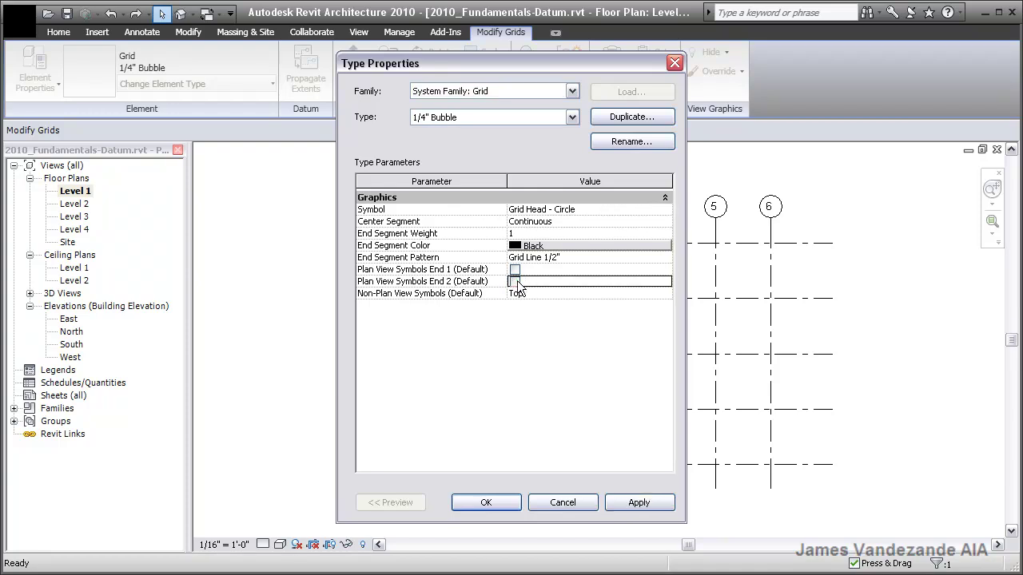
left_click(515, 269)
left_click(484, 502)
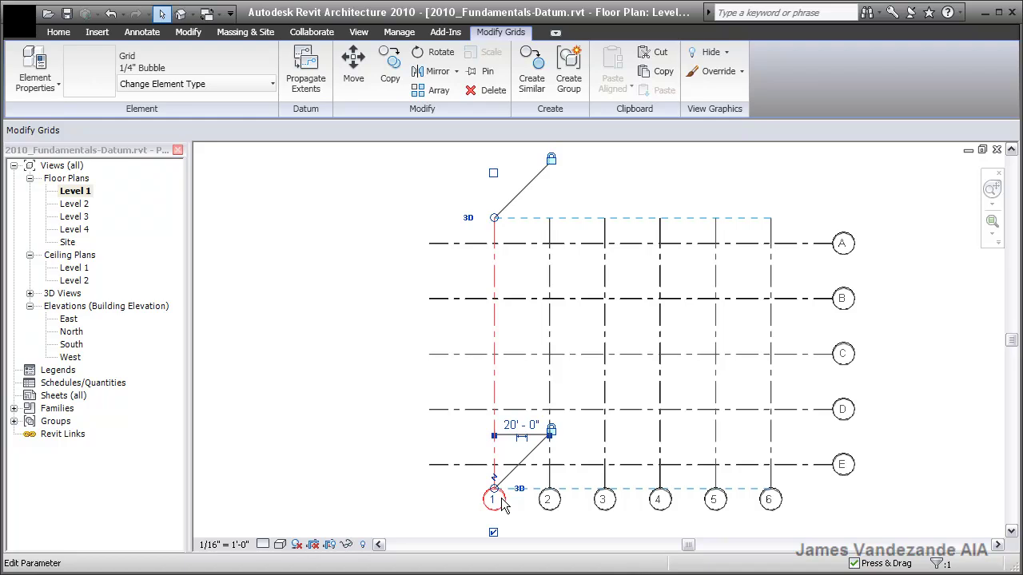
left_click(380, 430)
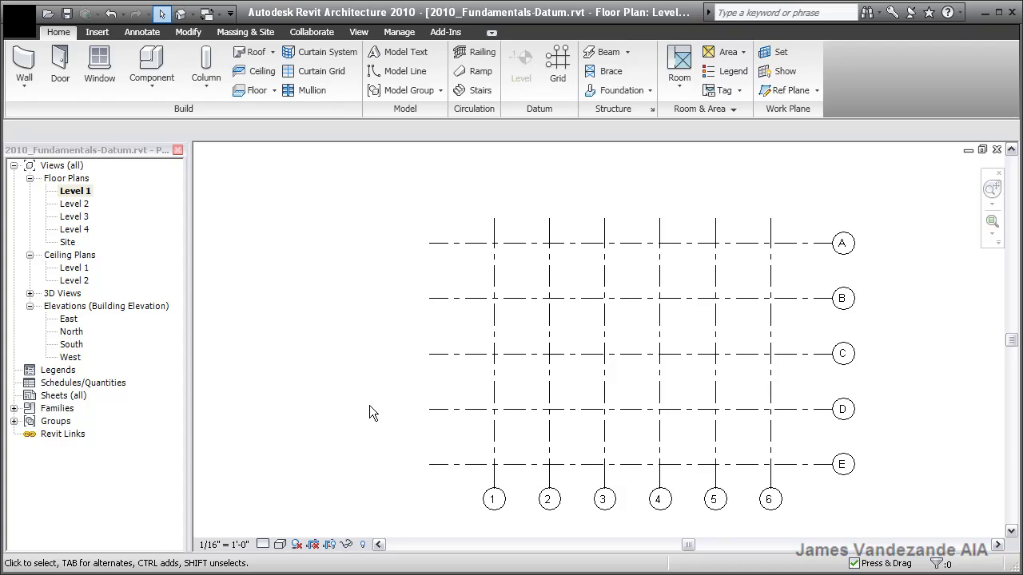
- Hide grids 5 and 6 as individual elements in the Level 4 floor plan, and undo the hiding
left_click(77, 230)
double_click(77, 230)
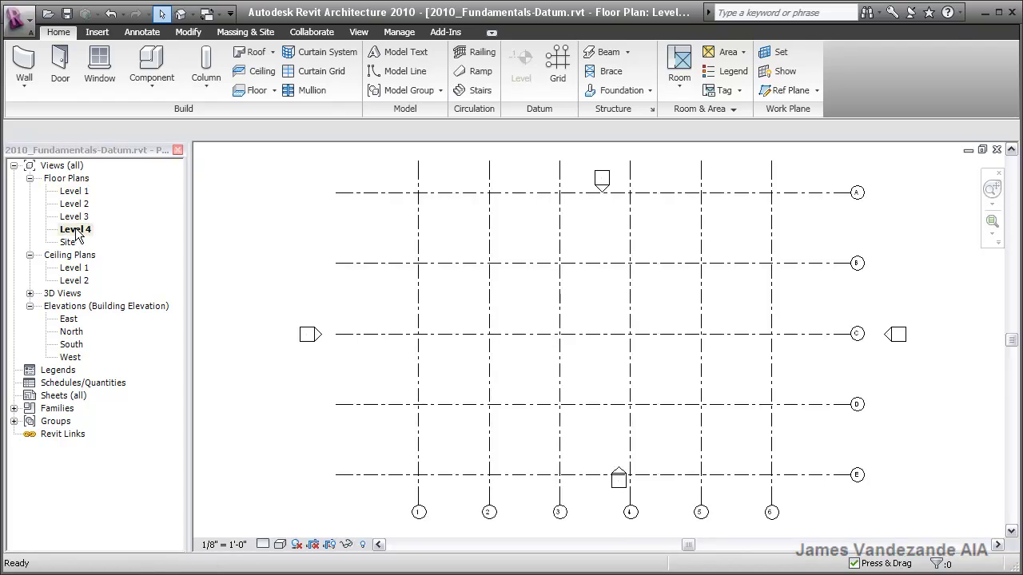
left_click(769, 373)
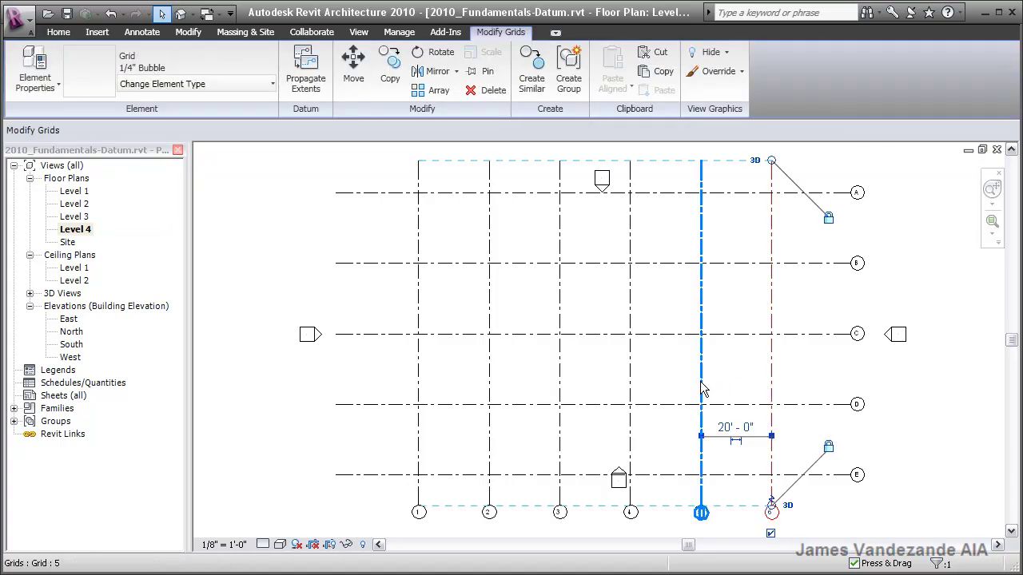
left_click(701, 389, "ctrl")
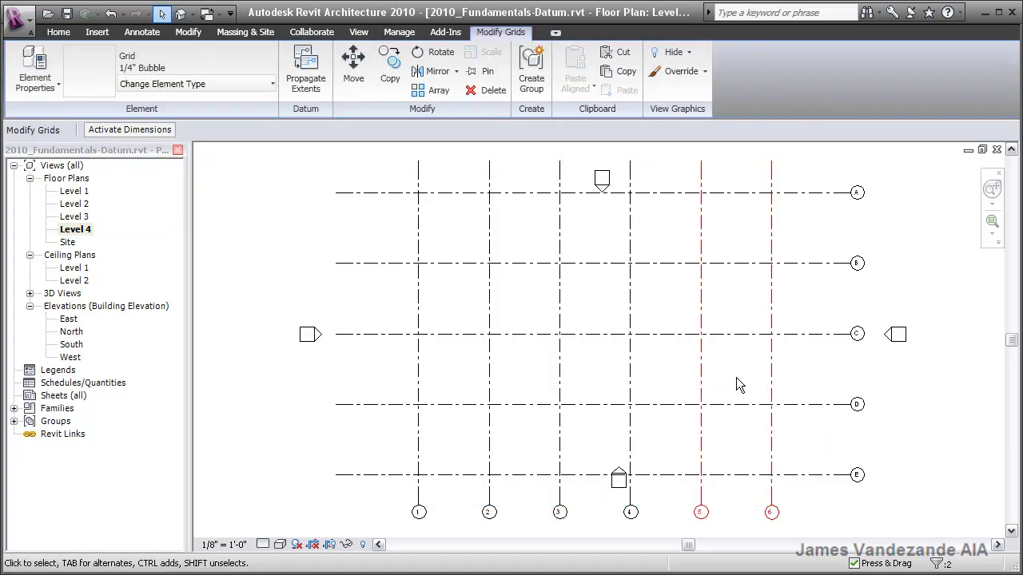
right_click(727, 356)
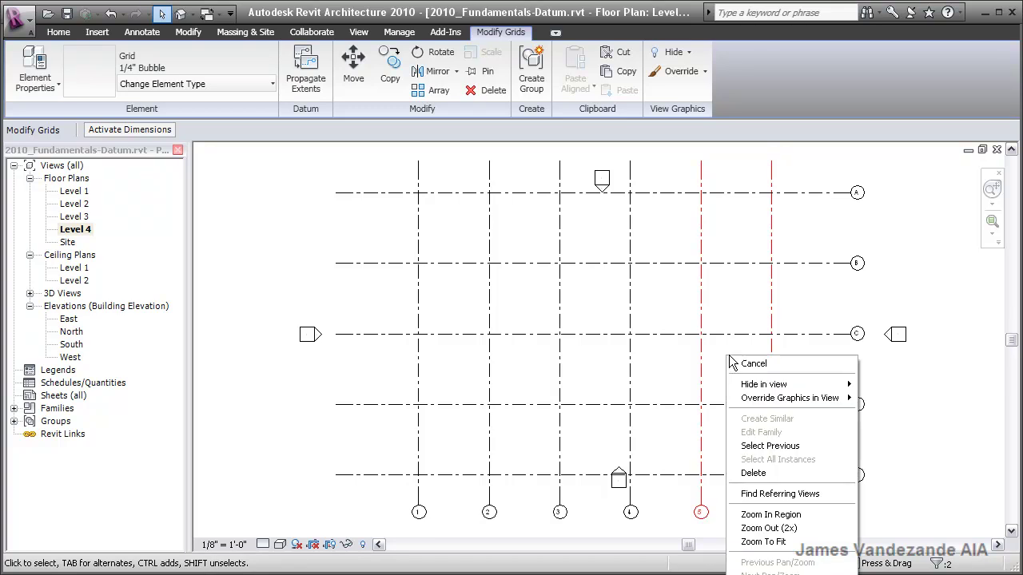
mouse_move(767, 387)
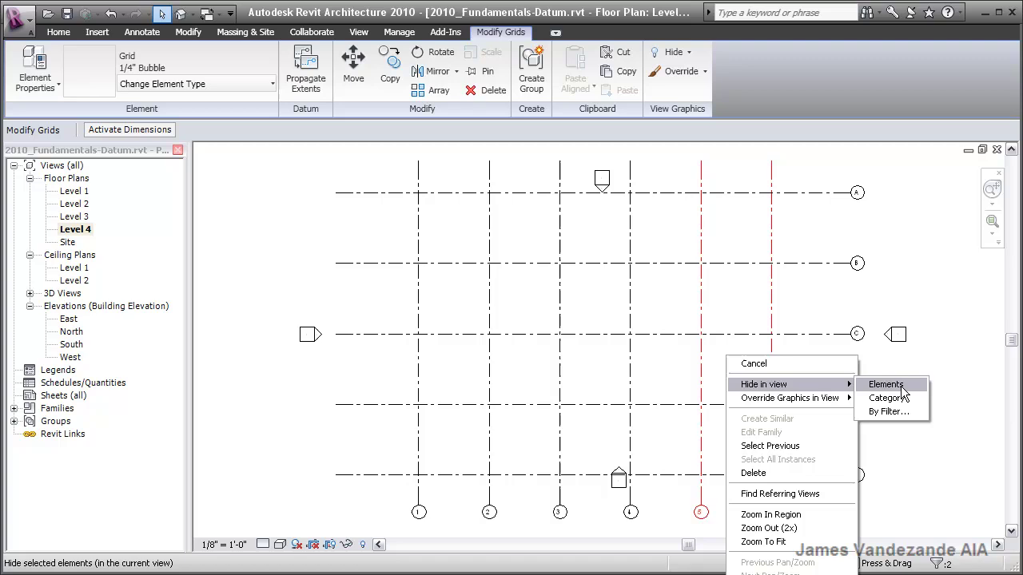
left_click(885, 385)
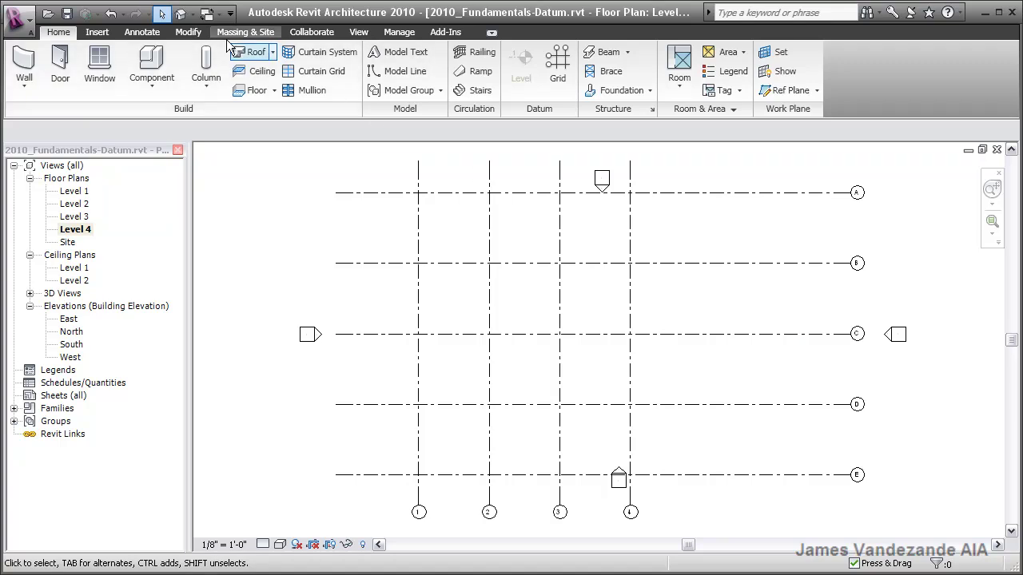
left_click(111, 15)
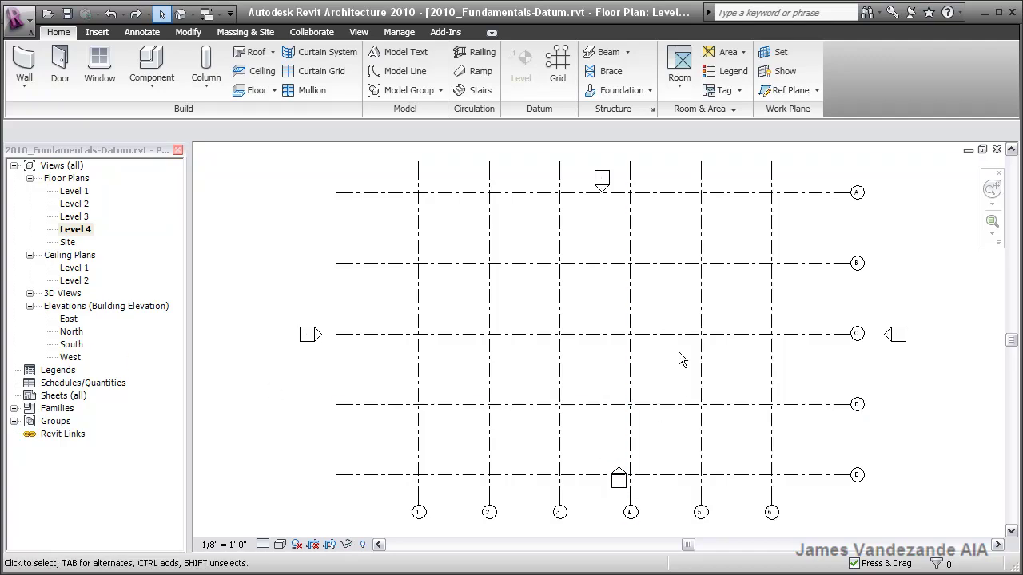
- Open the South elevation from its marker in the plan, unlock grid 6's upper end, and lower it to between Level 2 and Level 3
left_click(620, 473)
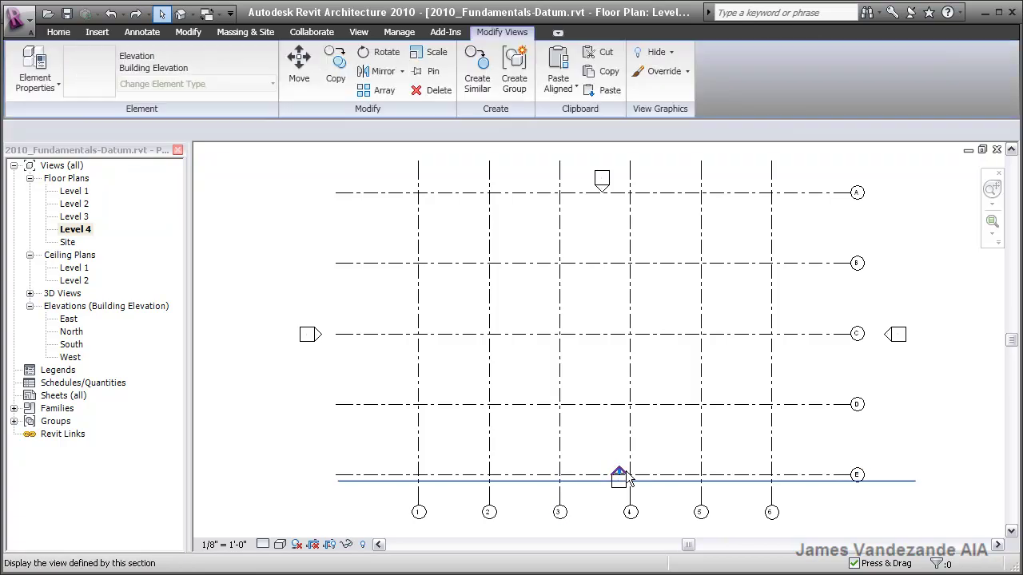
double_click(620, 474)
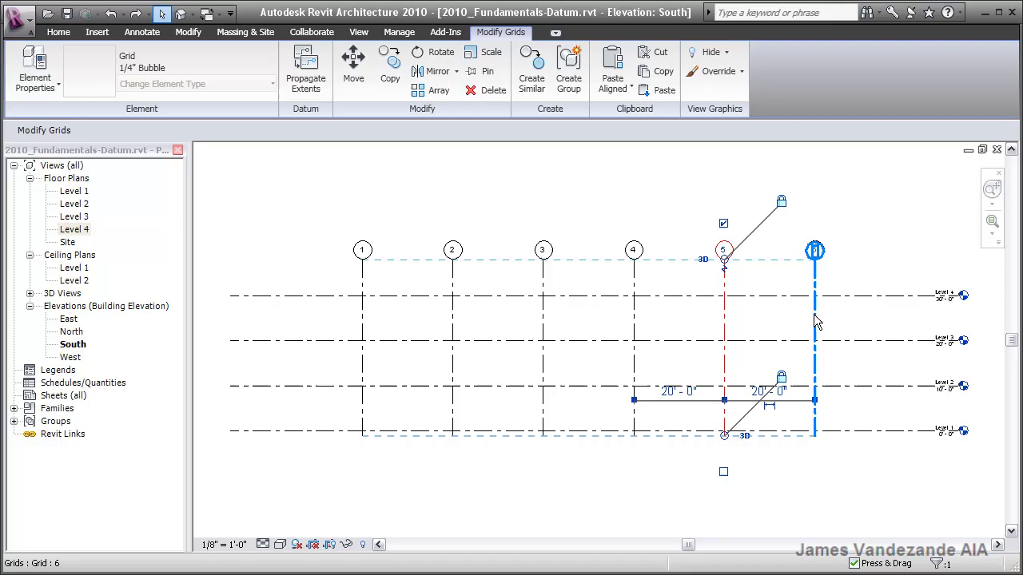
left_click(893, 342)
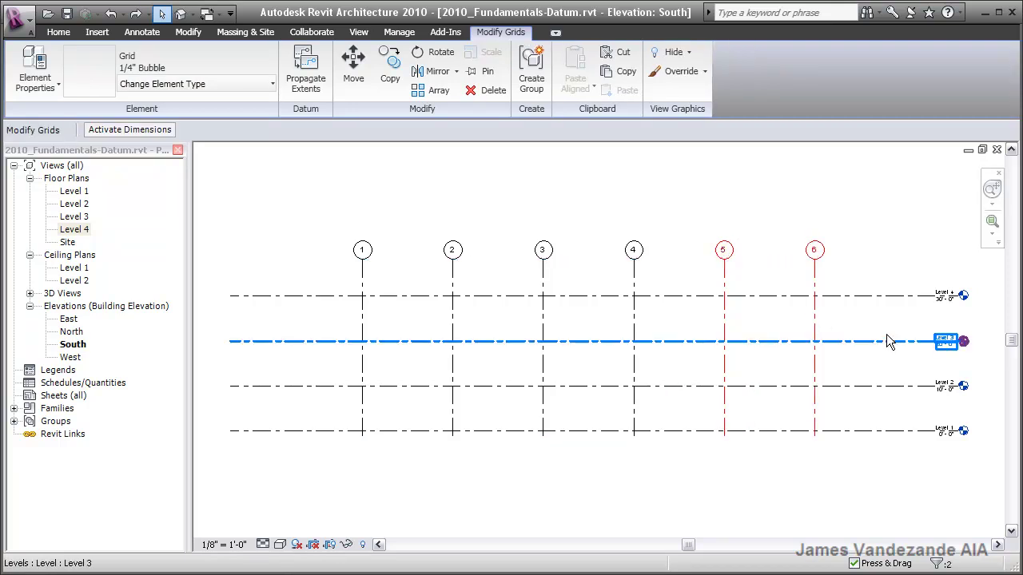
left_click(870, 271)
left_click(820, 283)
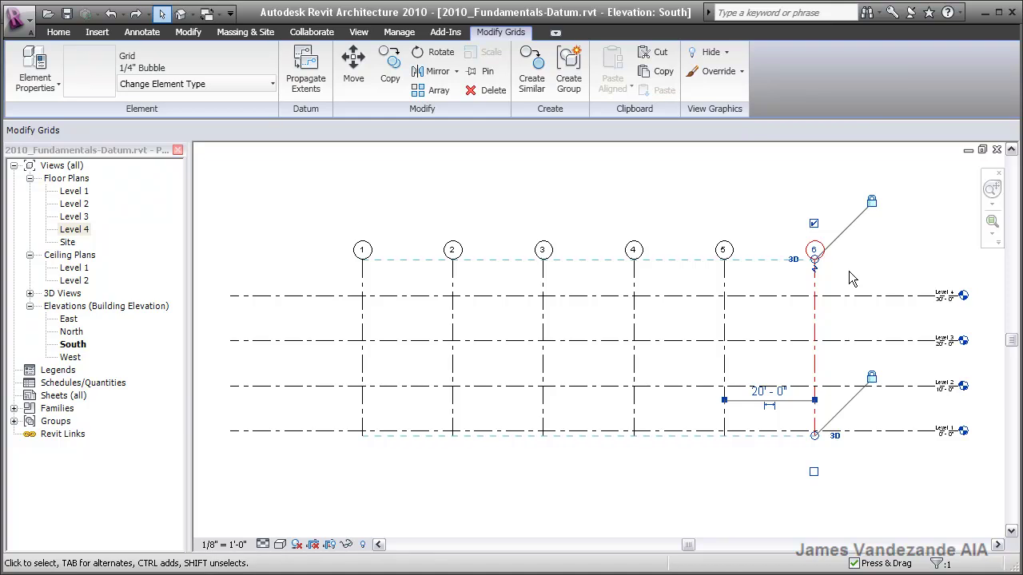
left_click(872, 203)
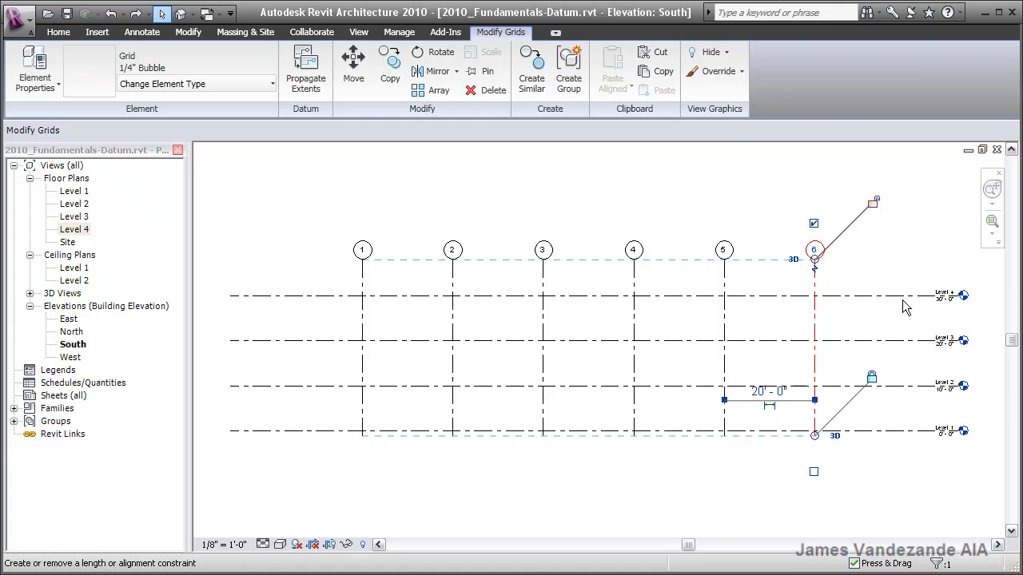
left_click_drag(817, 266, 815, 367)
- Unlock the upper end of grid 5 and lower it to between Level 2 and Level 3, in line with grid 6
left_click(727, 323)
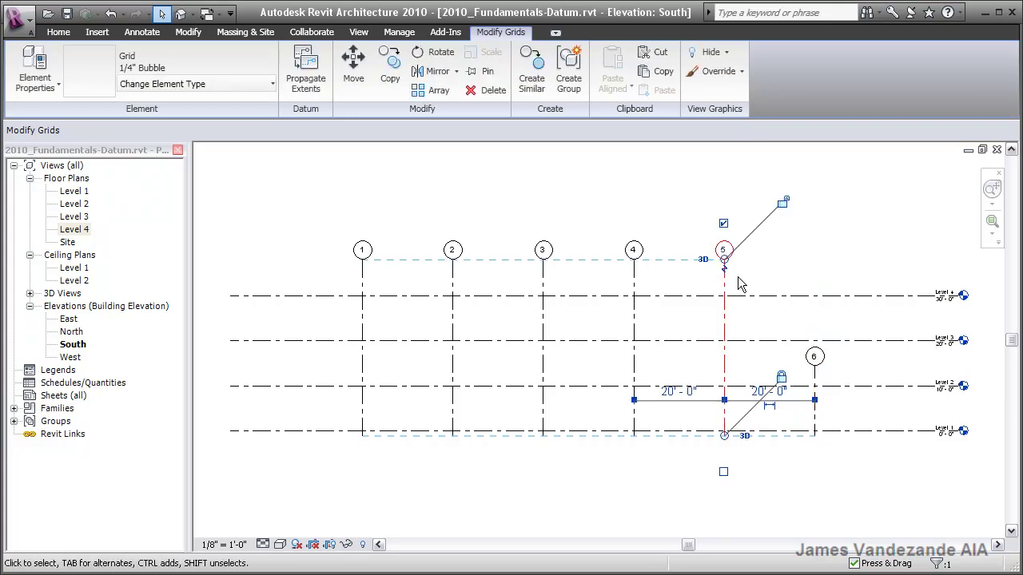
left_click_drag(724, 262, 730, 369)
left_click(855, 378)
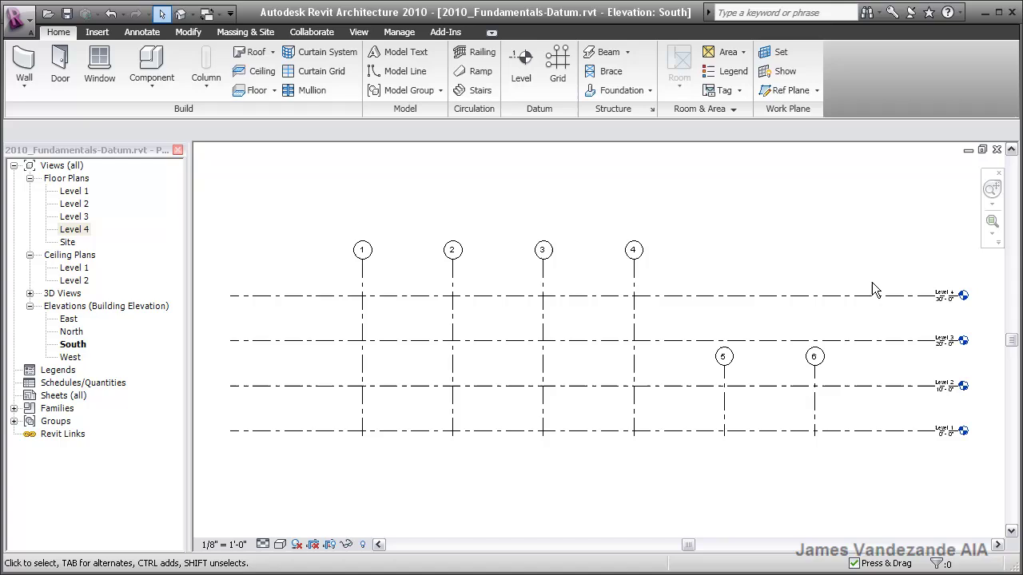
- Check the Level 4 floor plan for which numbered grids it displays, and return to the South elevation
double_click(75, 229)
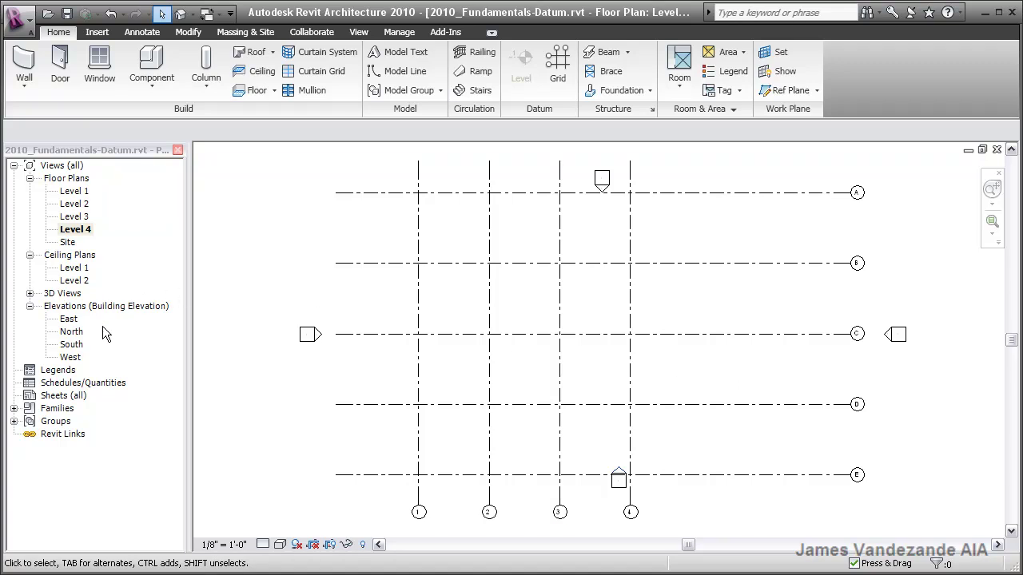
double_click(71, 344)
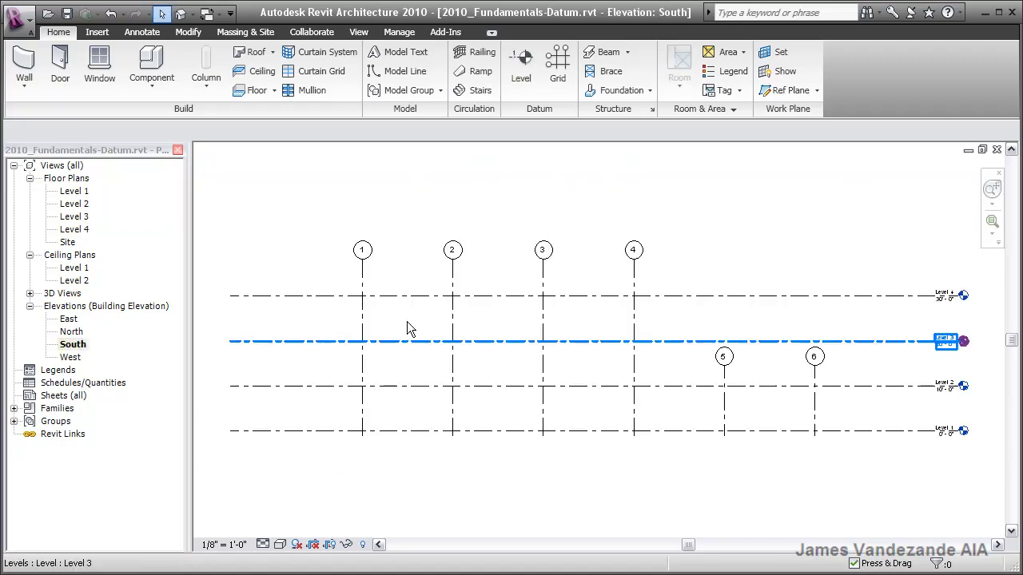
middle_click_drag(834, 241, 749, 317)
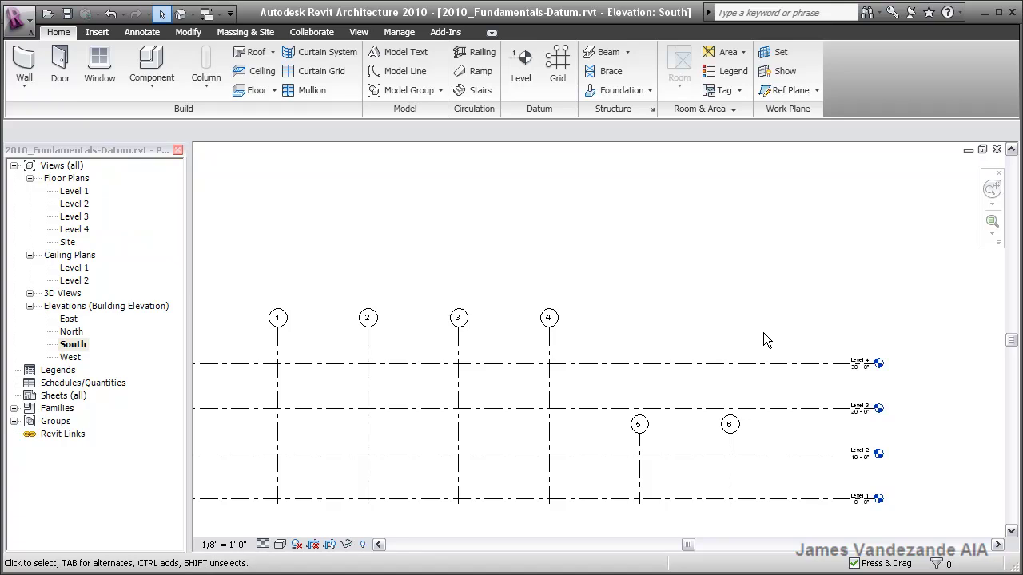
middle_click_drag(742, 311, 783, 323)
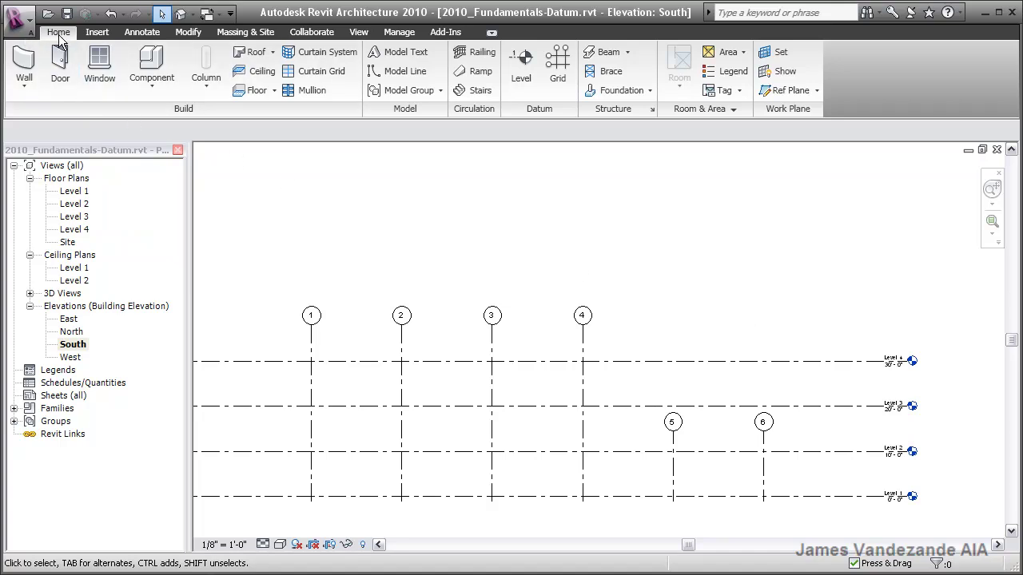
- Draw a new level 15' above Level 4 with a plan view, aligning both ends with the existing levels
left_click(526, 80)
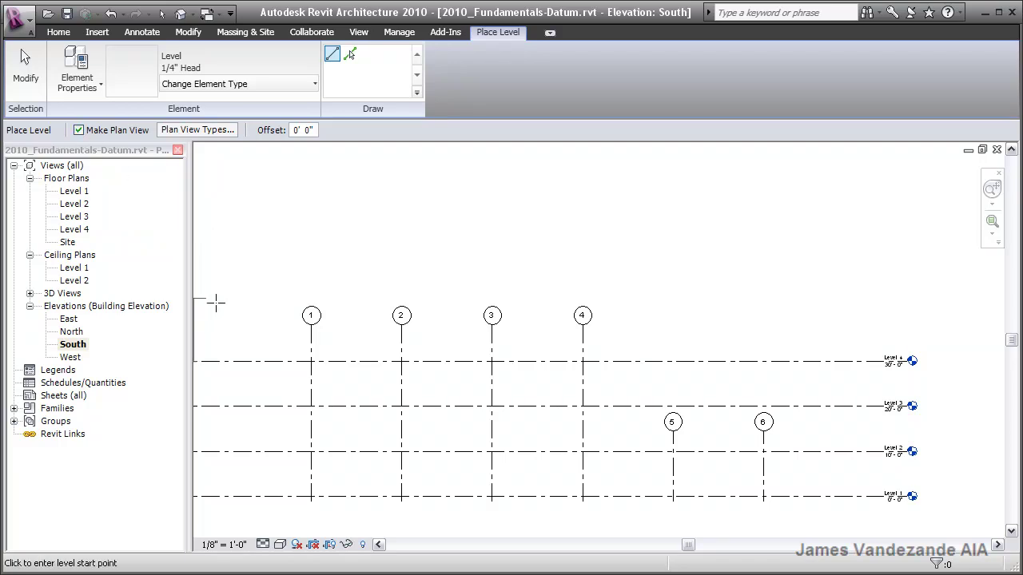
middle_click_drag(265, 294, 423, 299)
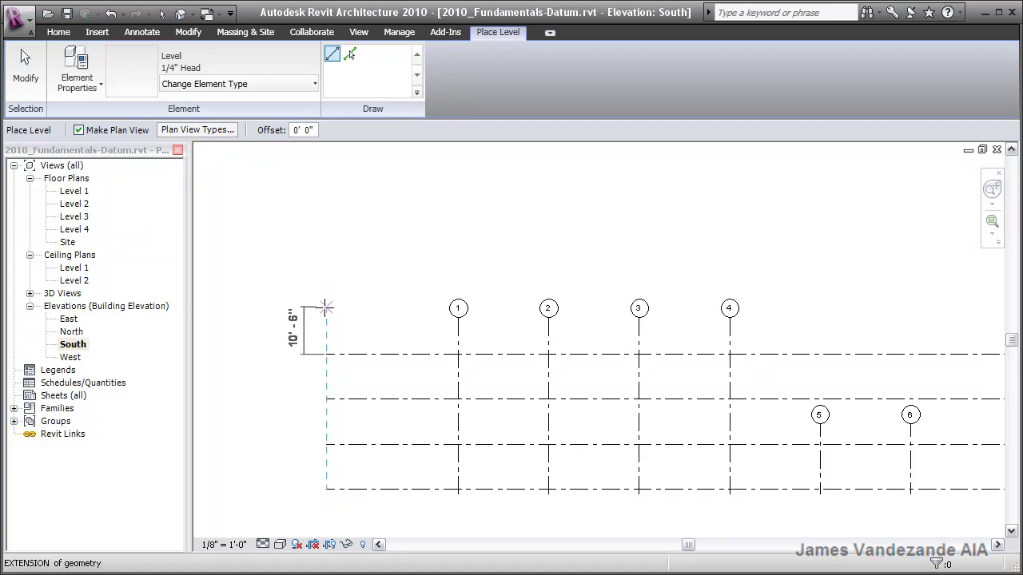
type("15")
key("Return")
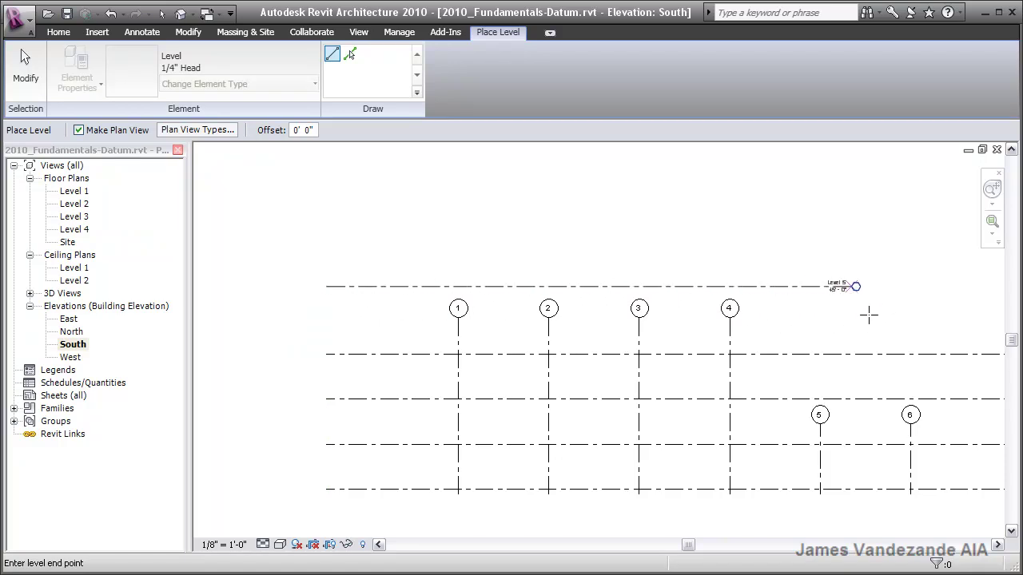
middle_click_drag(935, 313, 710, 304)
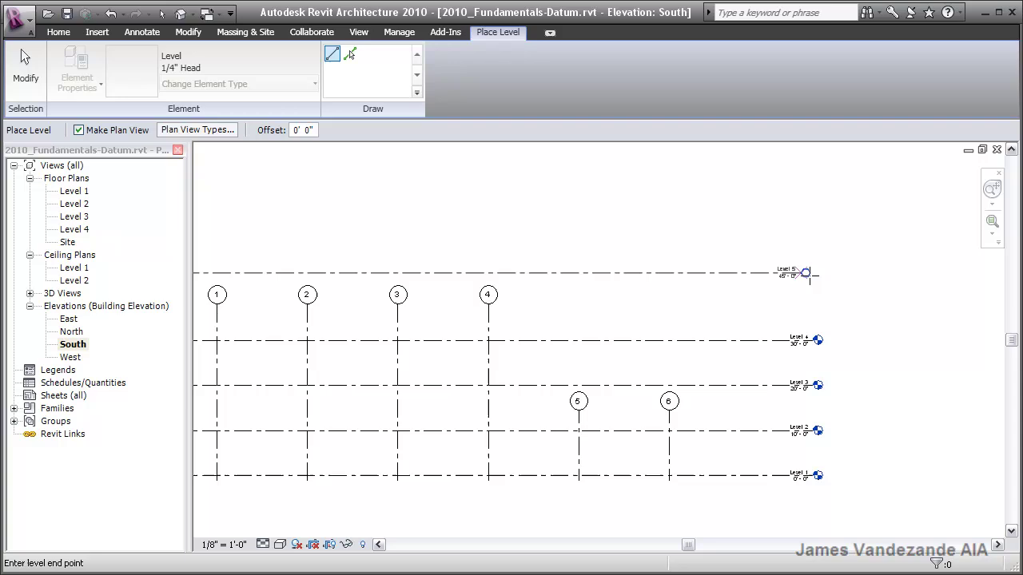
left_click(814, 272)
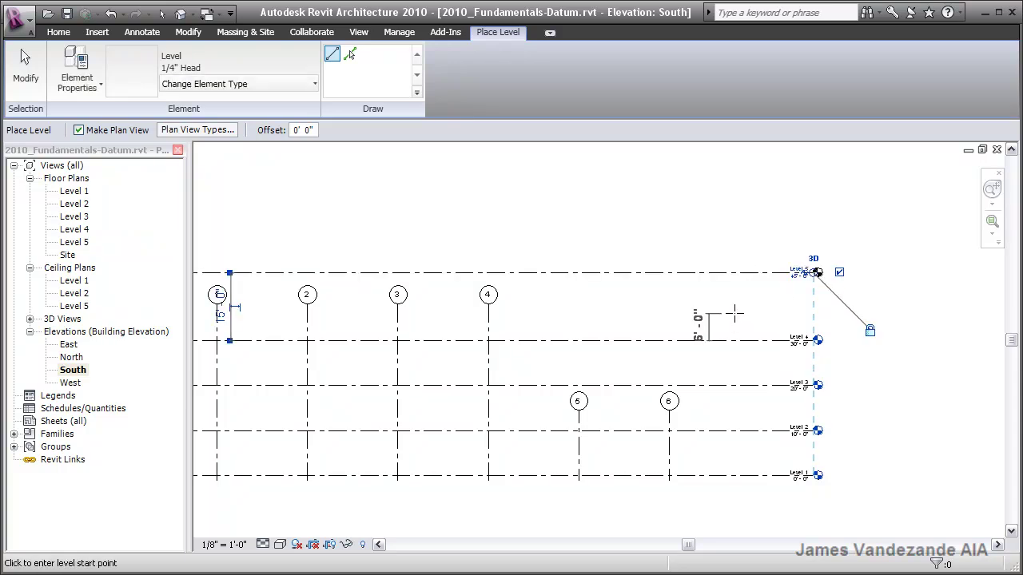
key("Escape")
key("Escape")
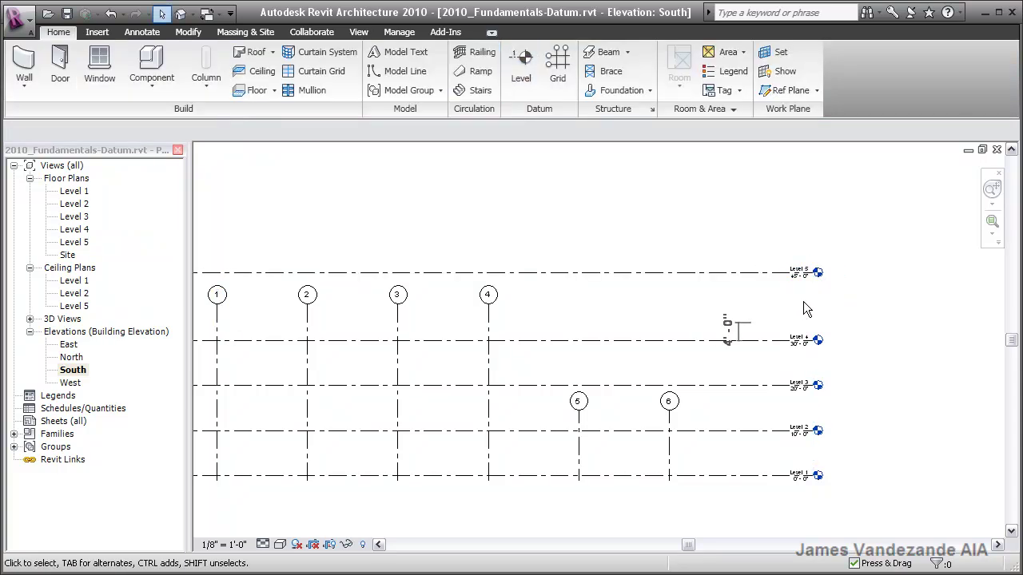
- Copy Level 5 upward three times at 15' spacing with the Multiple option, using the Level 4 line as the base point
left_click(78, 243)
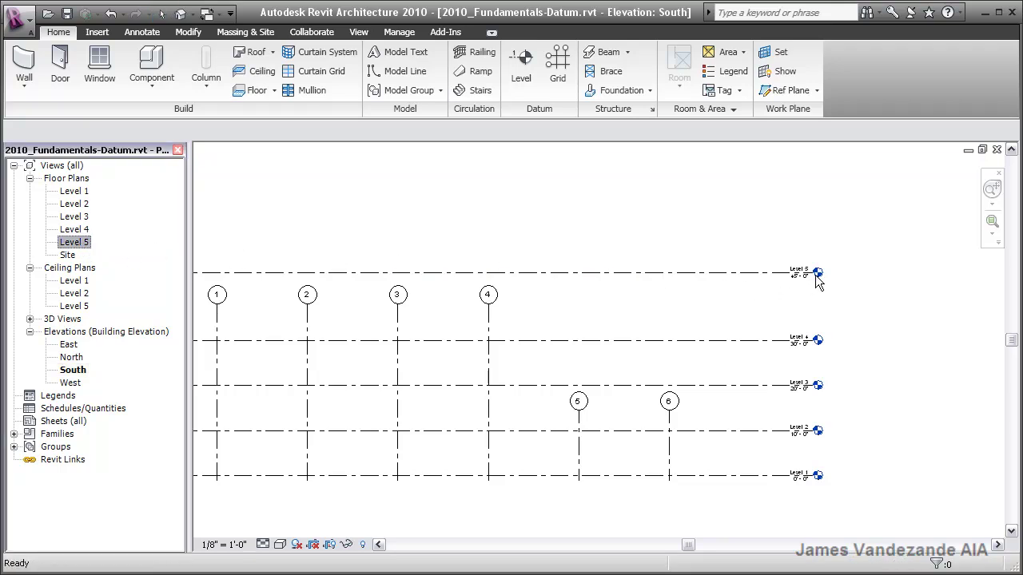
middle_click_drag(749, 316, 795, 388)
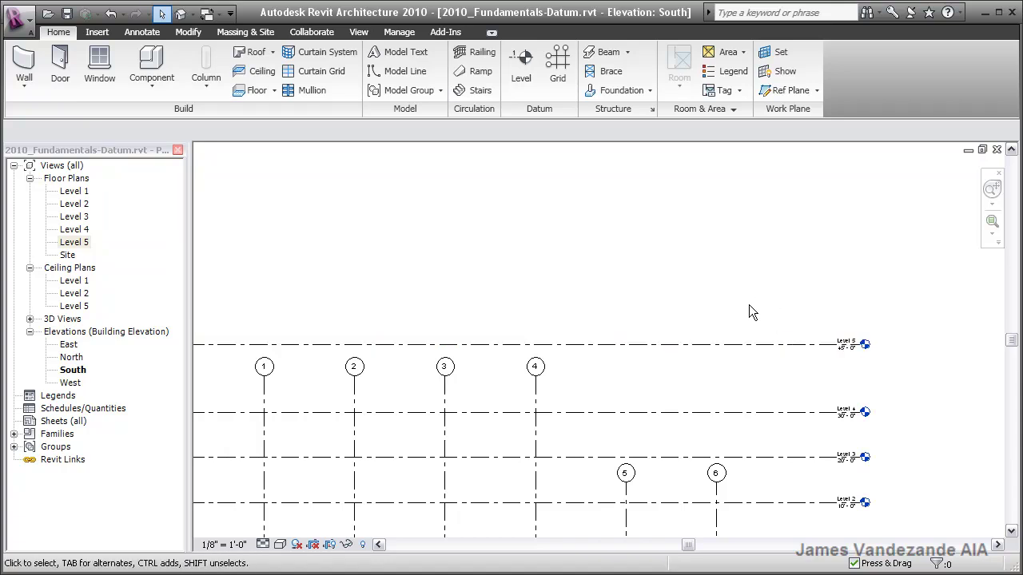
mouse_move(748, 304)
middle_mouse_down()
mouse_move(753, 327)
mouse_move(751, 316)
middle_mouse_up()
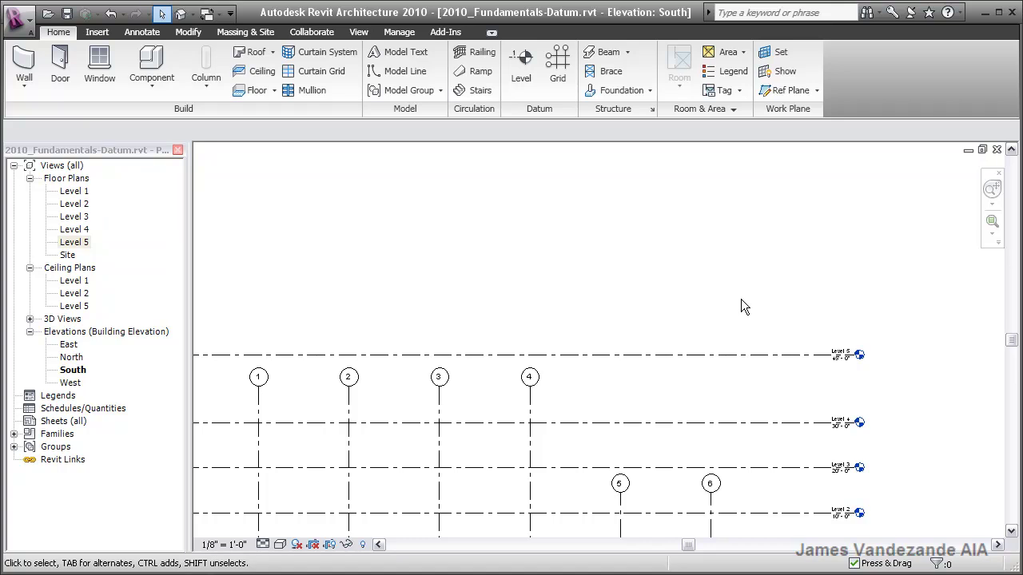
left_click(765, 356)
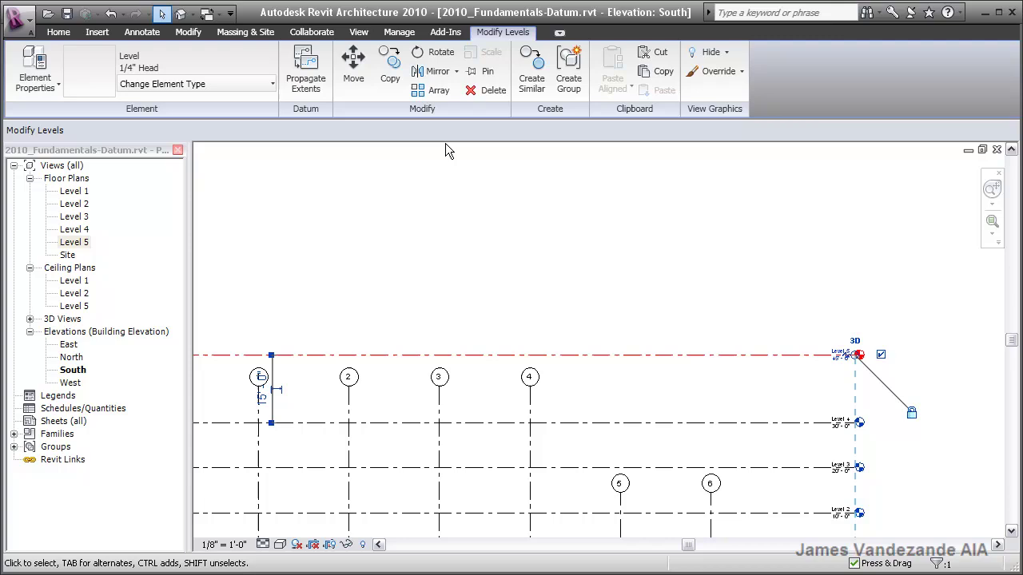
left_click(390, 68)
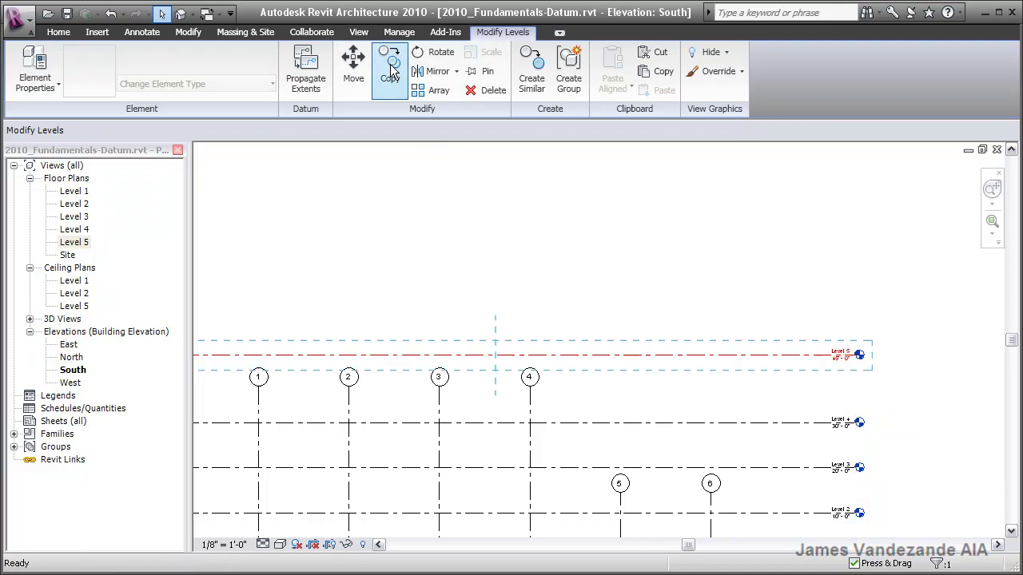
left_click(269, 132)
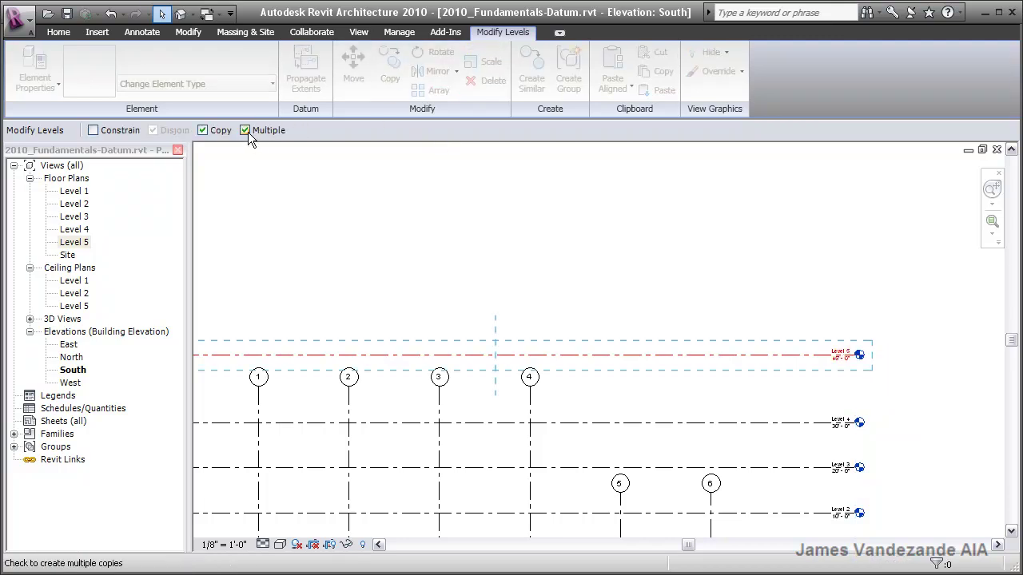
left_click(792, 423)
left_click(792, 354)
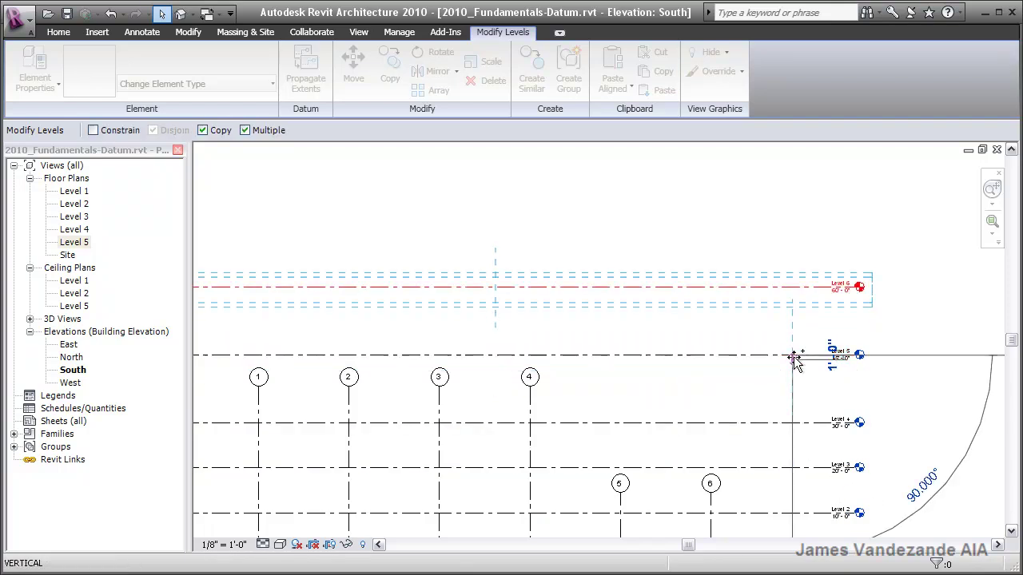
left_click(791, 286)
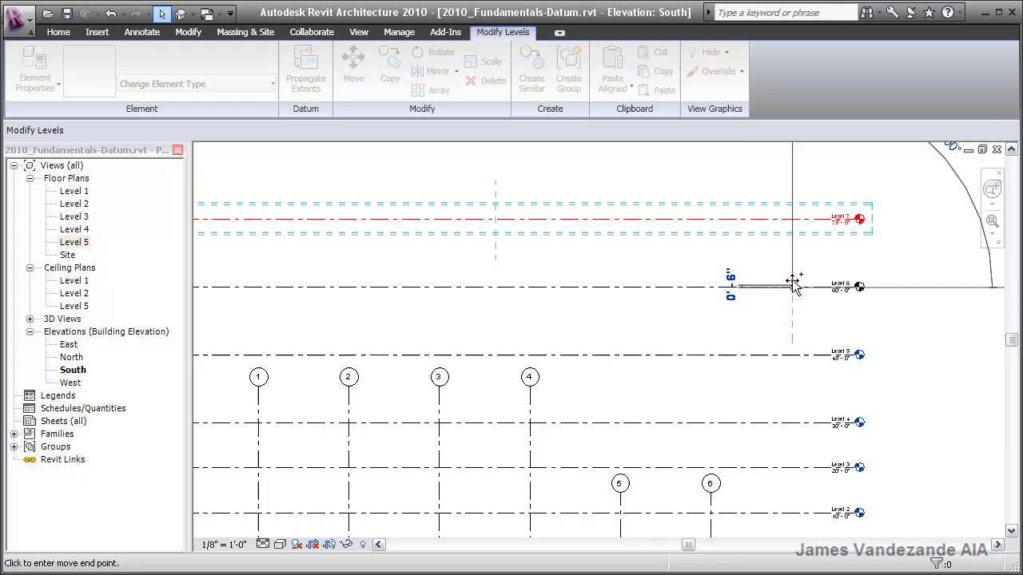
left_click(792, 220)
middle_click_drag(805, 315, 802, 372)
key("Escape")
key("Escape")
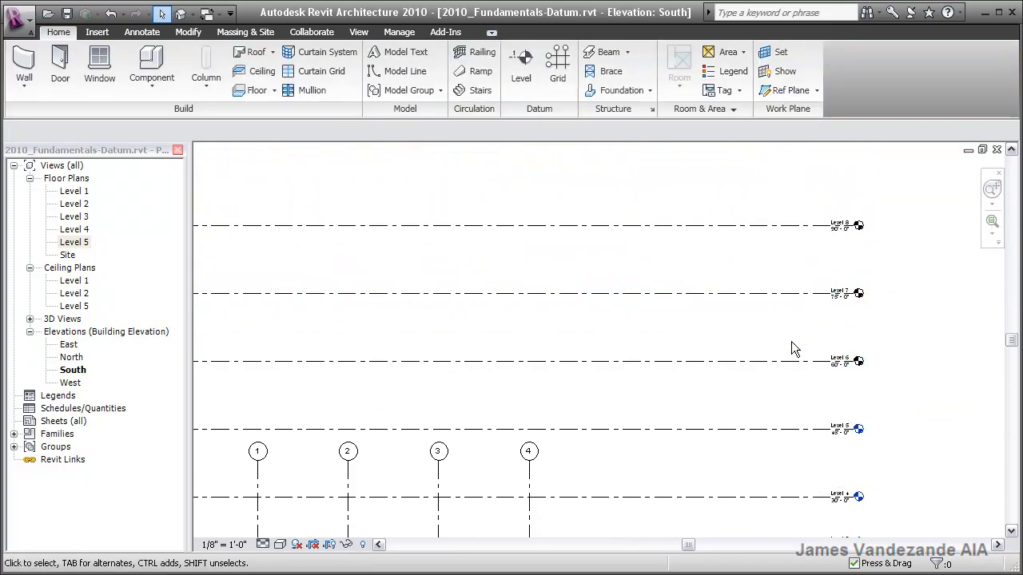
- Create floor plan views for Level 7 and Level 8 at 1/8" = 1'-0", with Do not duplicate existing views turned off
left_click(80, 244)
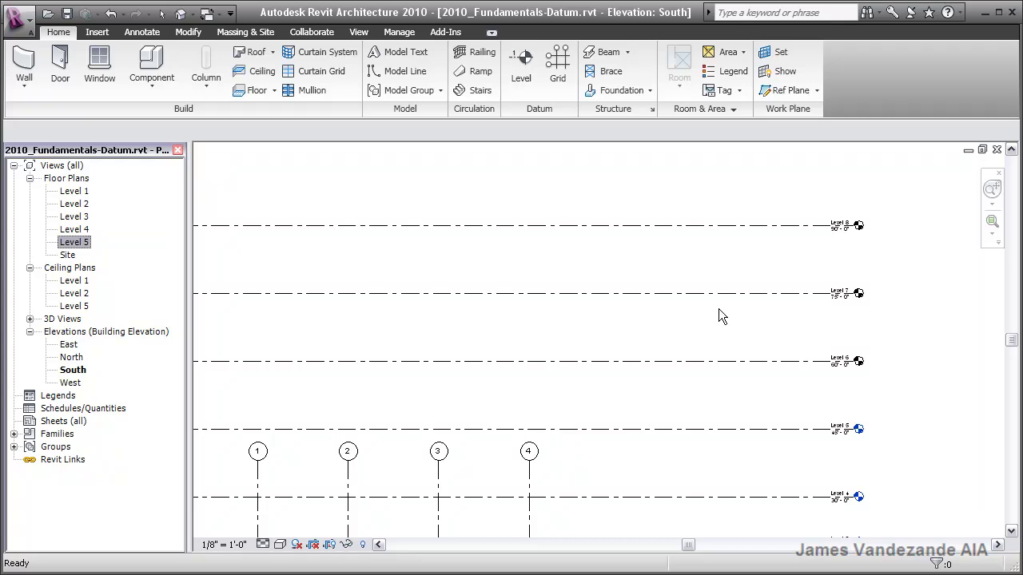
left_click(360, 33)
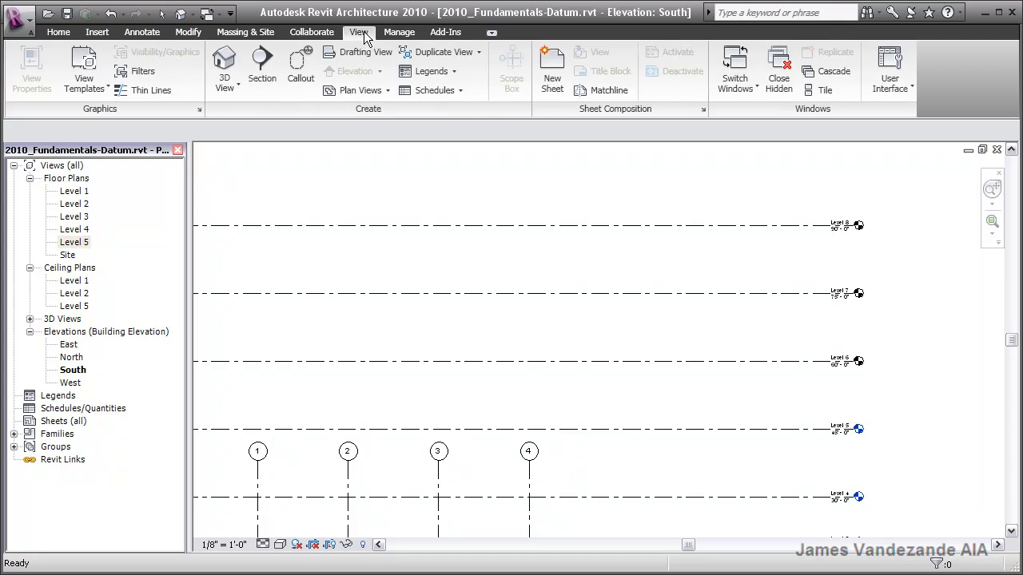
left_click(388, 90)
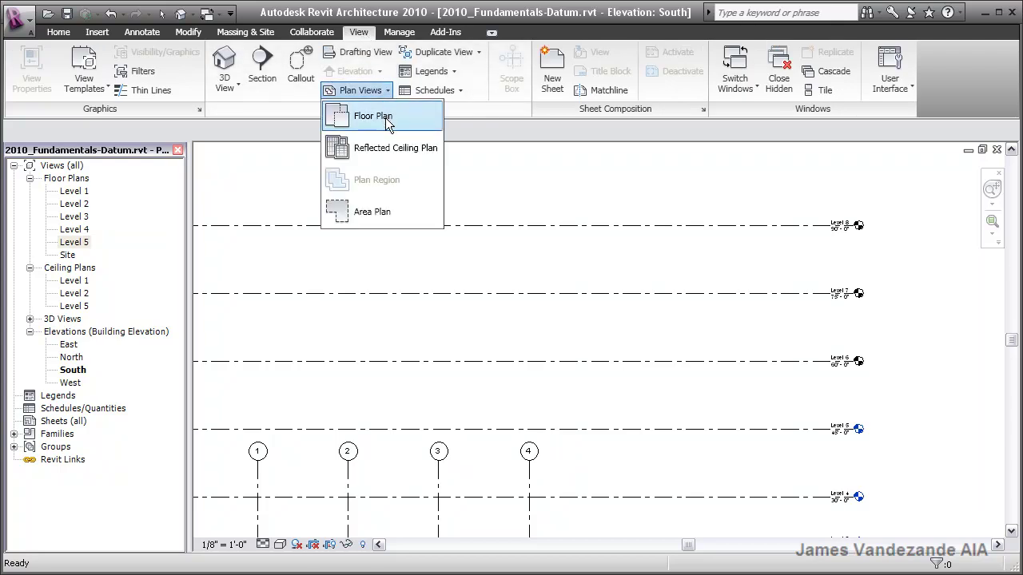
left_click(386, 117)
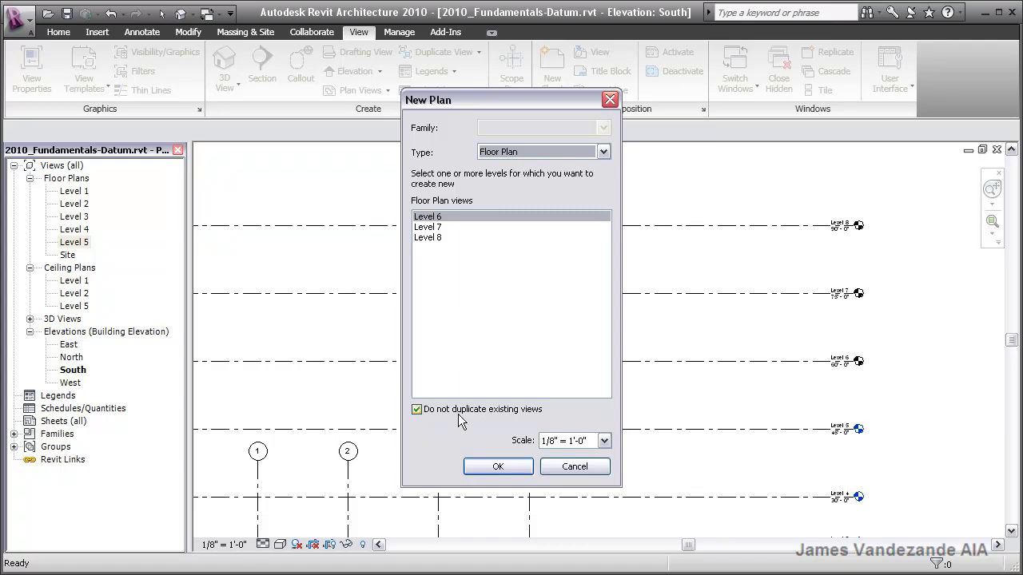
left_click(418, 409)
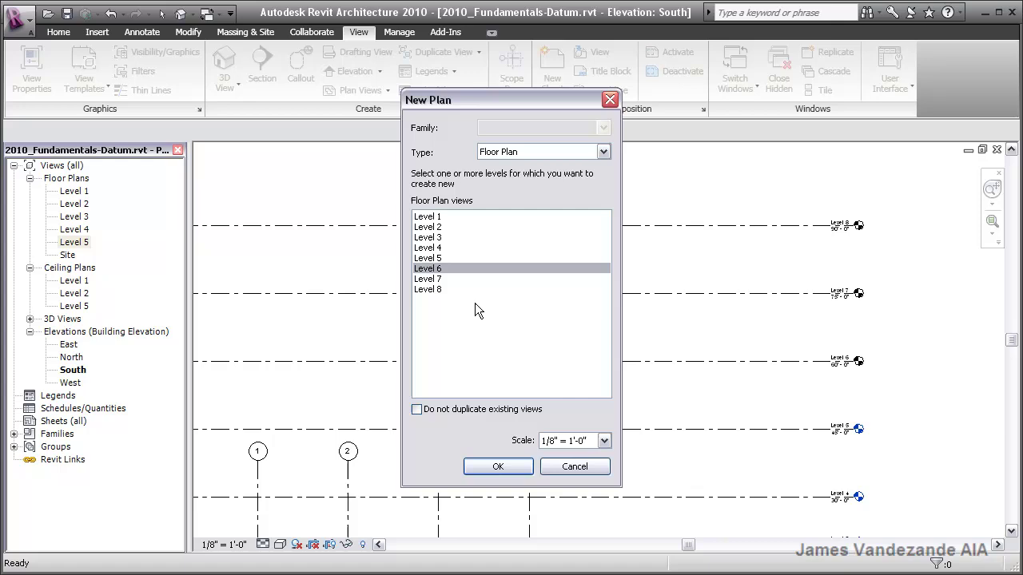
left_click(430, 218)
left_click(437, 290, "shift")
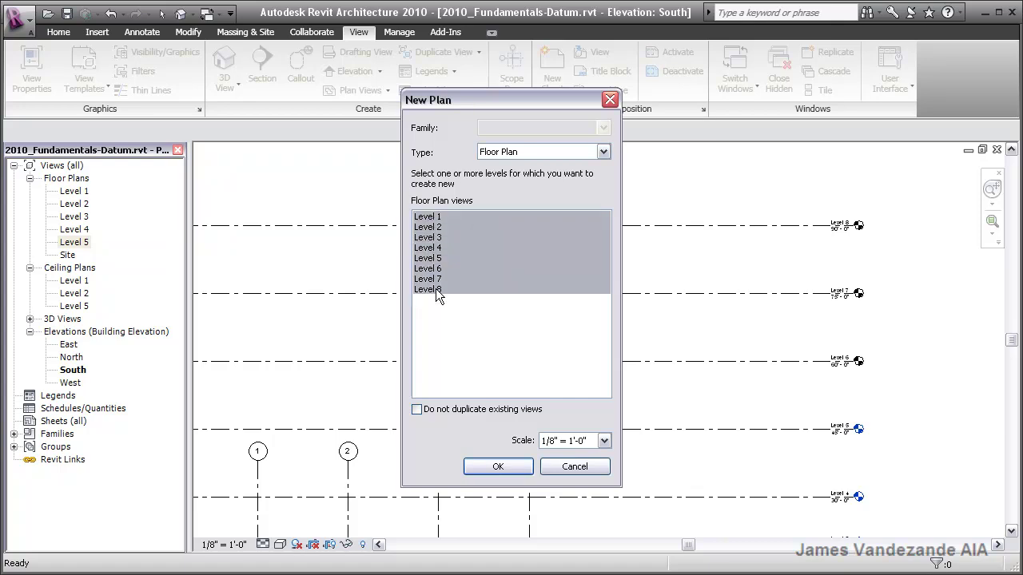
left_click(459, 306)
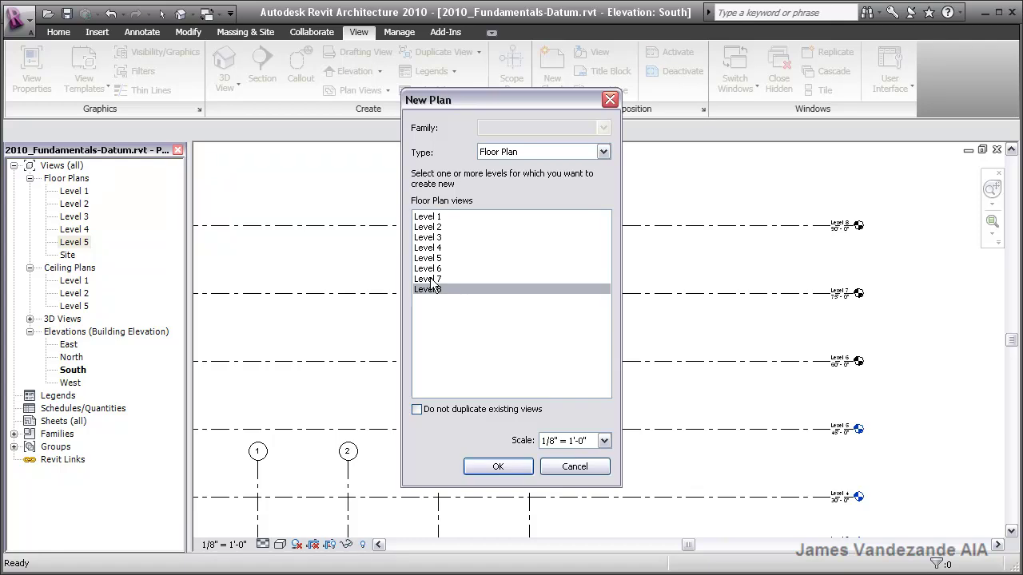
left_click(430, 281, "shift")
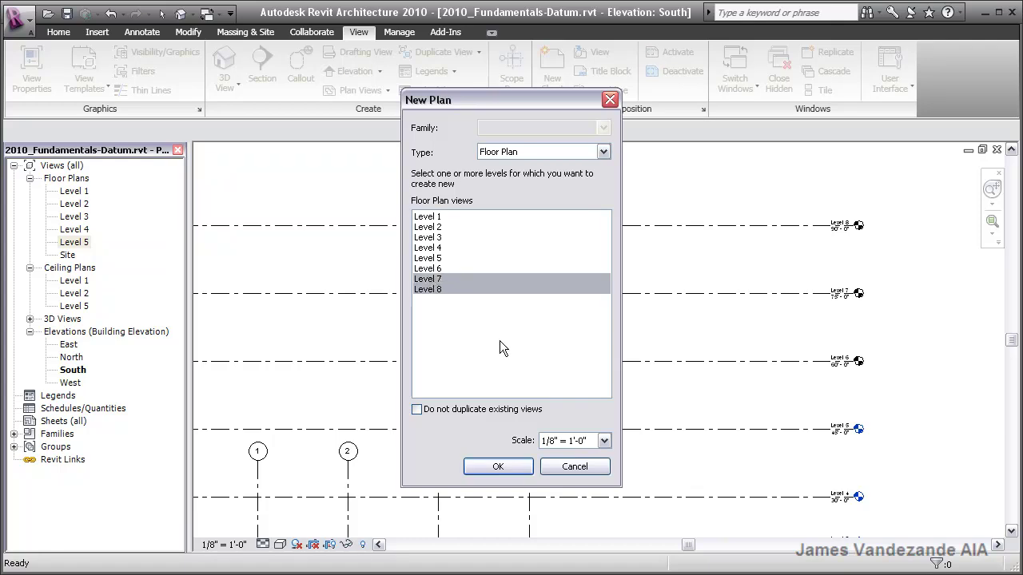
left_click(509, 468)
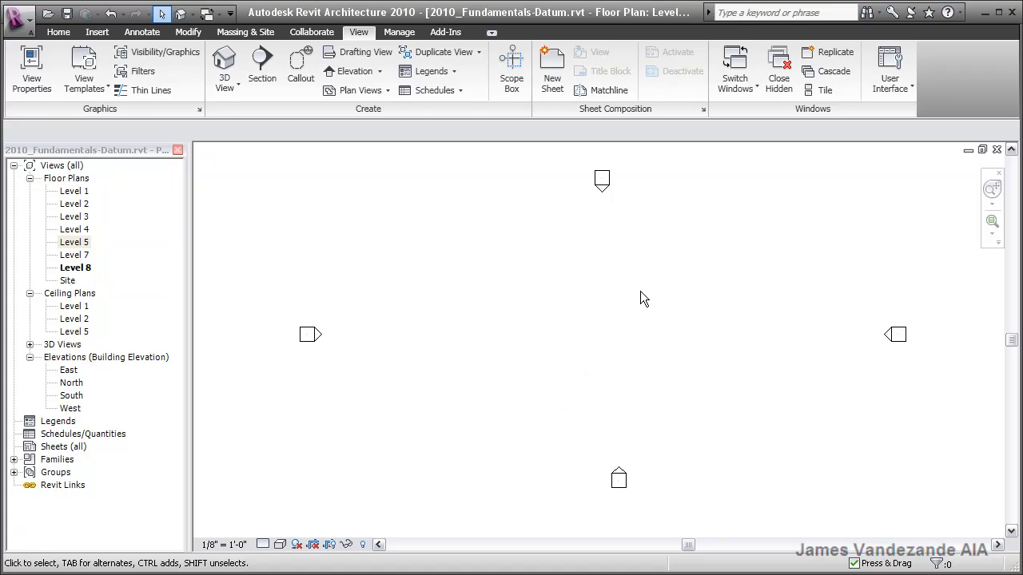
- Close the Level 8 and Level 7 floor plans and return to the South elevation above Level 8
left_click(997, 150)
left_click(996, 150)
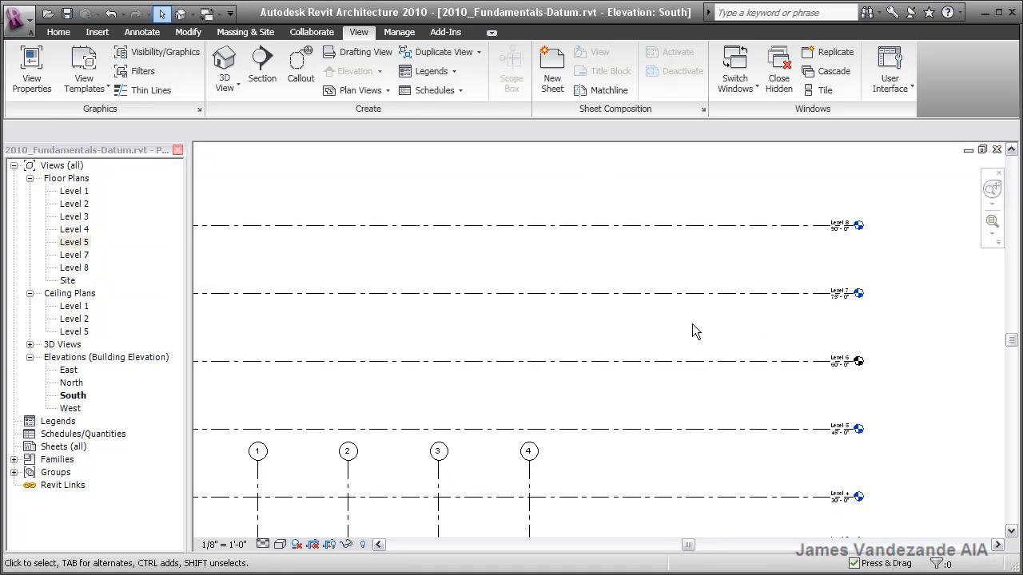
middle_click_drag(692, 324, 694, 459)
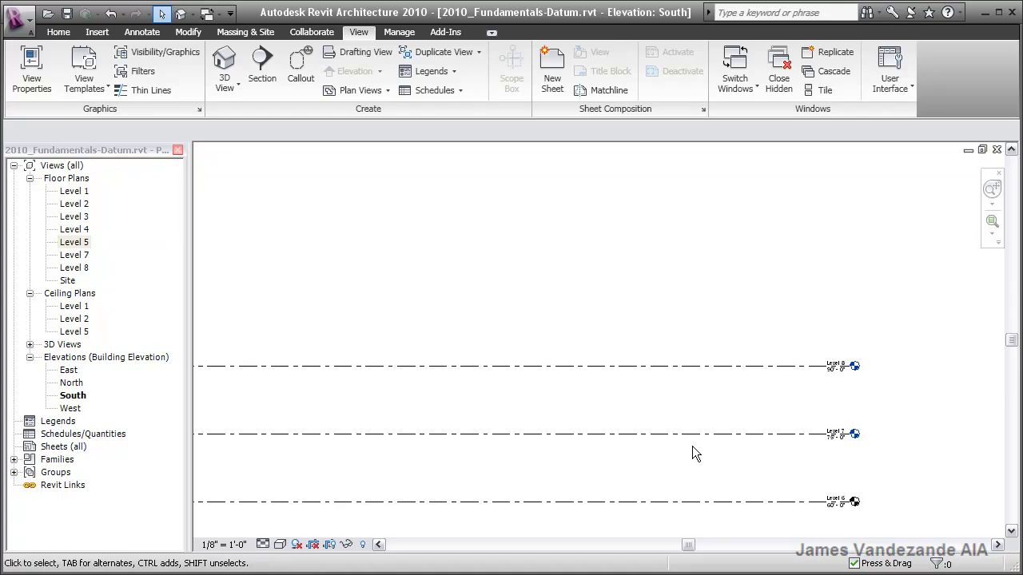
- Array Level 8 upward with 10 members at 13' 6" spacing, using Move To 2nd with Group And Associate off
left_click(736, 367)
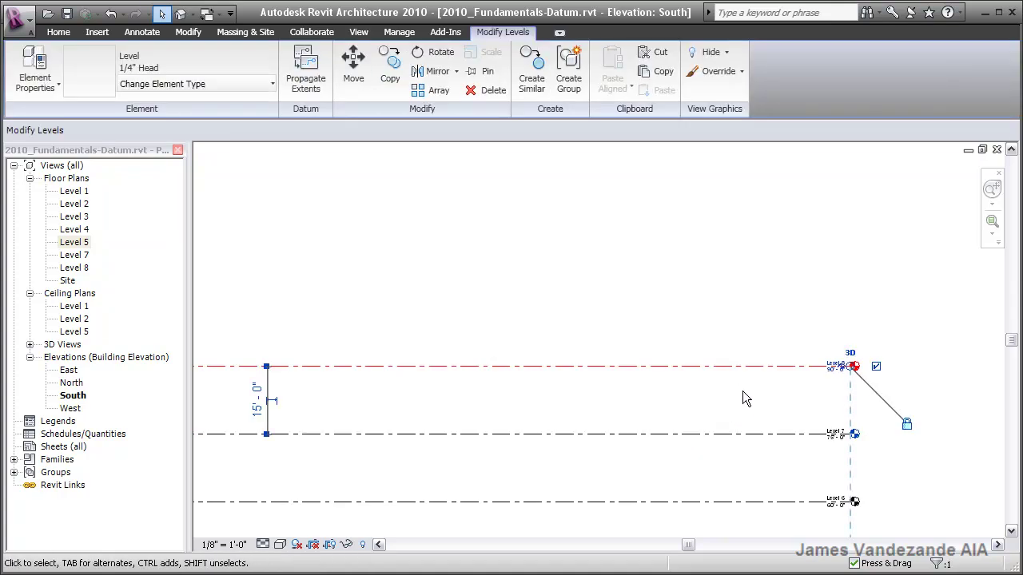
middle_click_drag(744, 399, 750, 435)
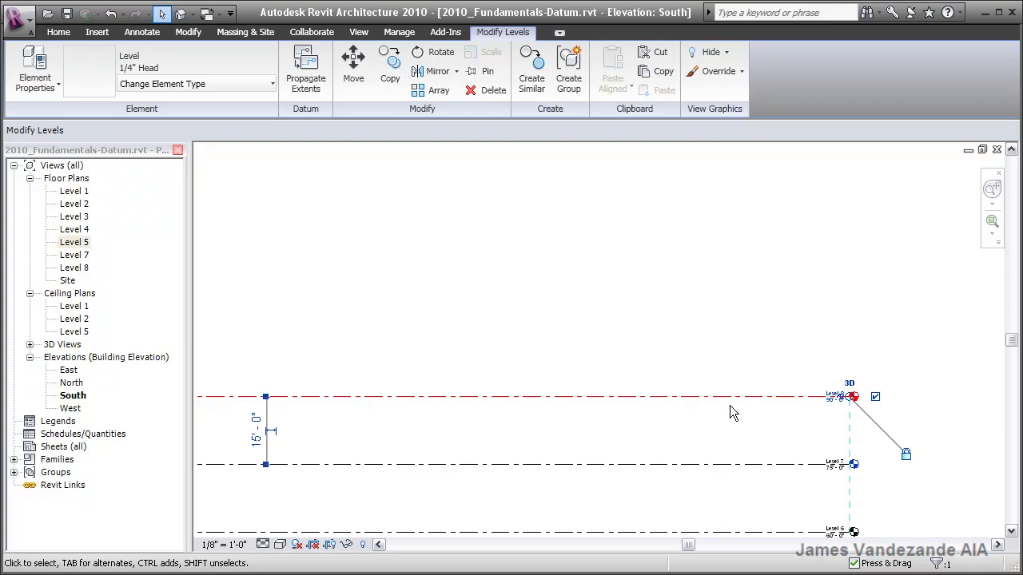
left_click(437, 91)
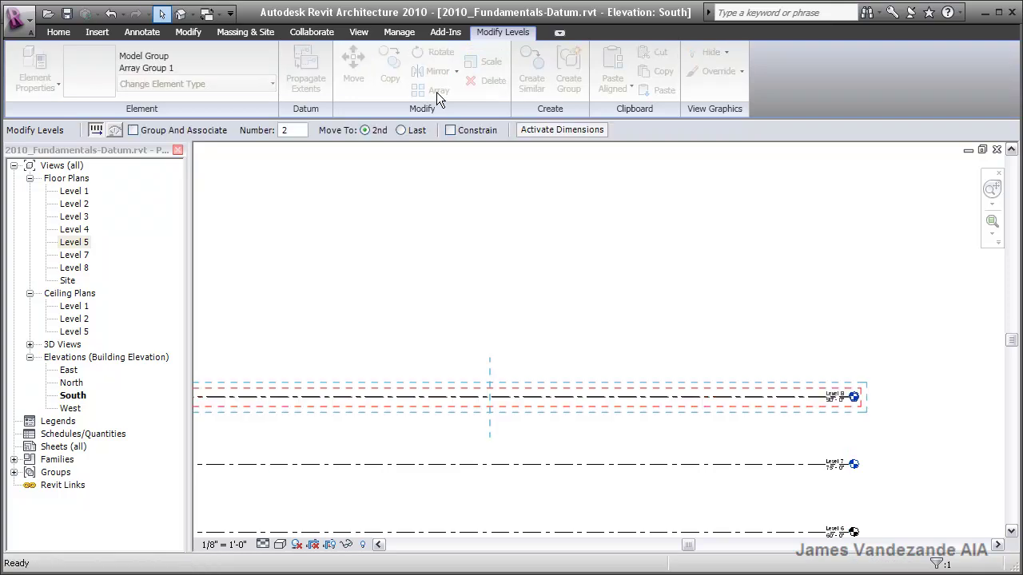
left_click(133, 128)
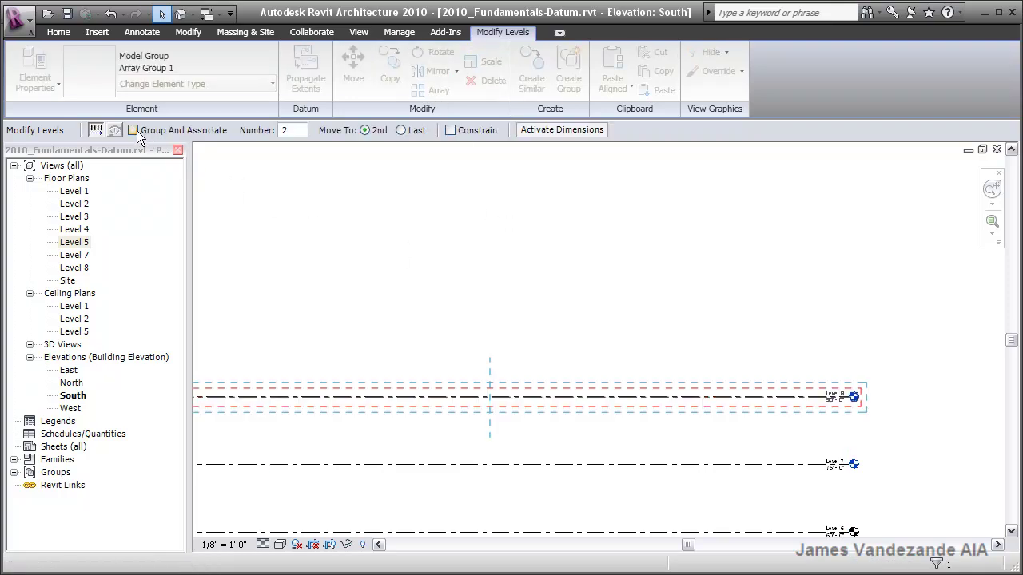
left_click(132, 129)
double_click(293, 129)
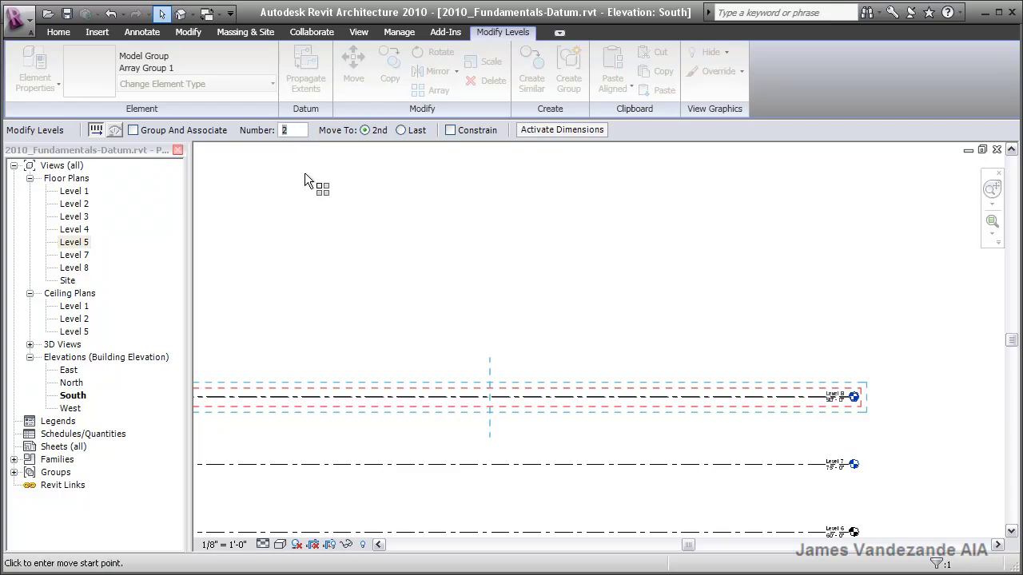
type("10")
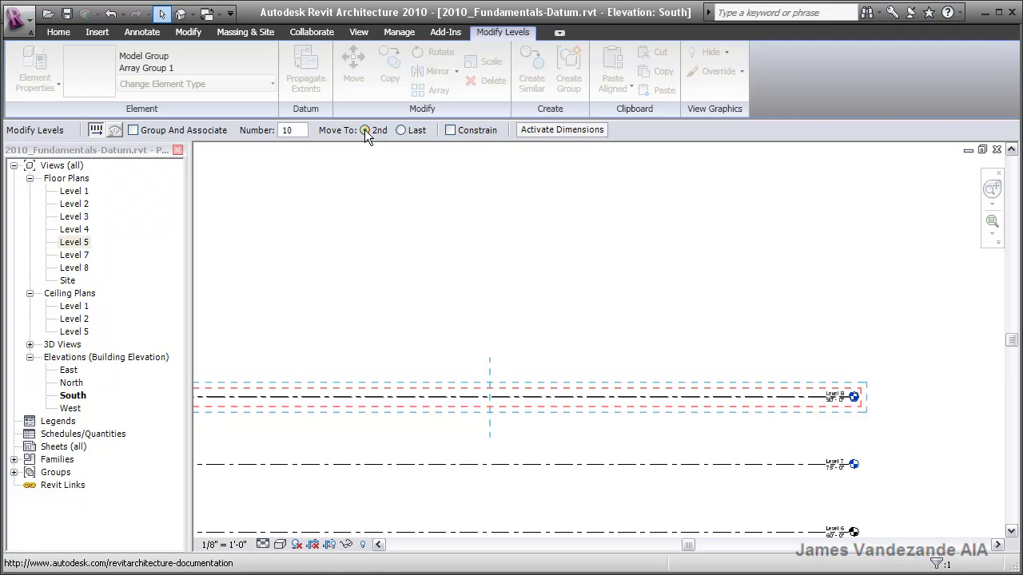
left_click(775, 396)
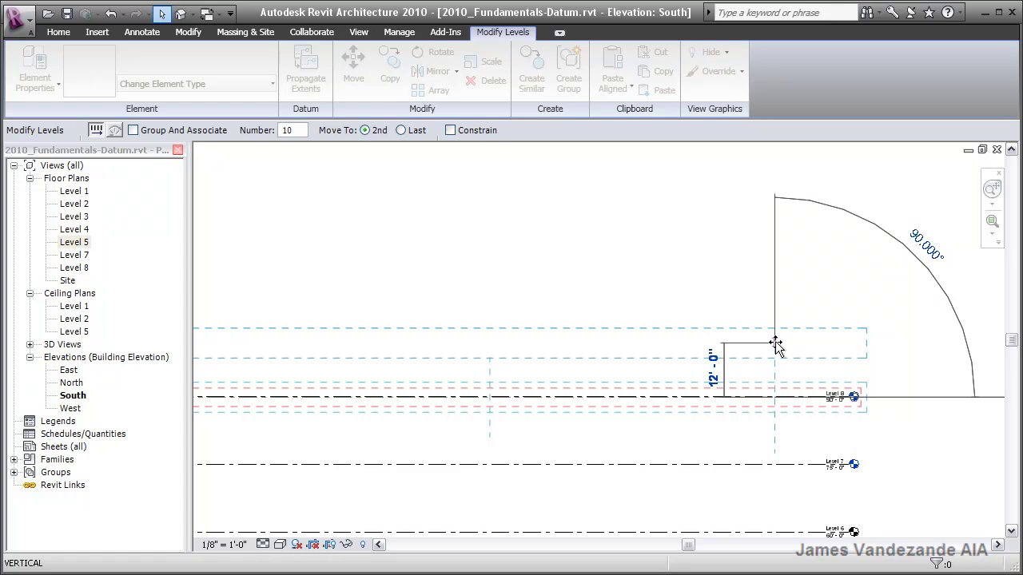
type("13 6")
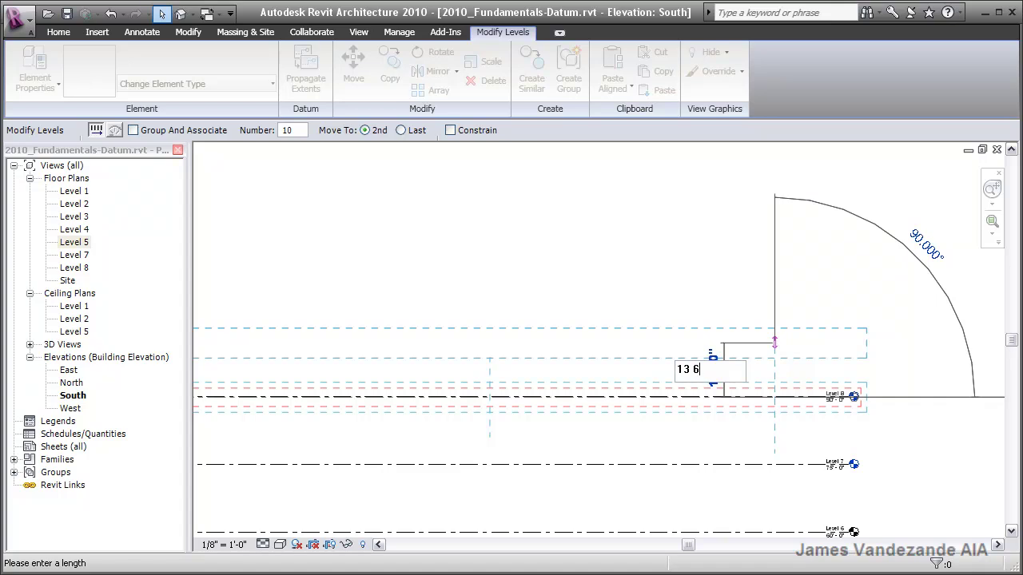
key("Return")
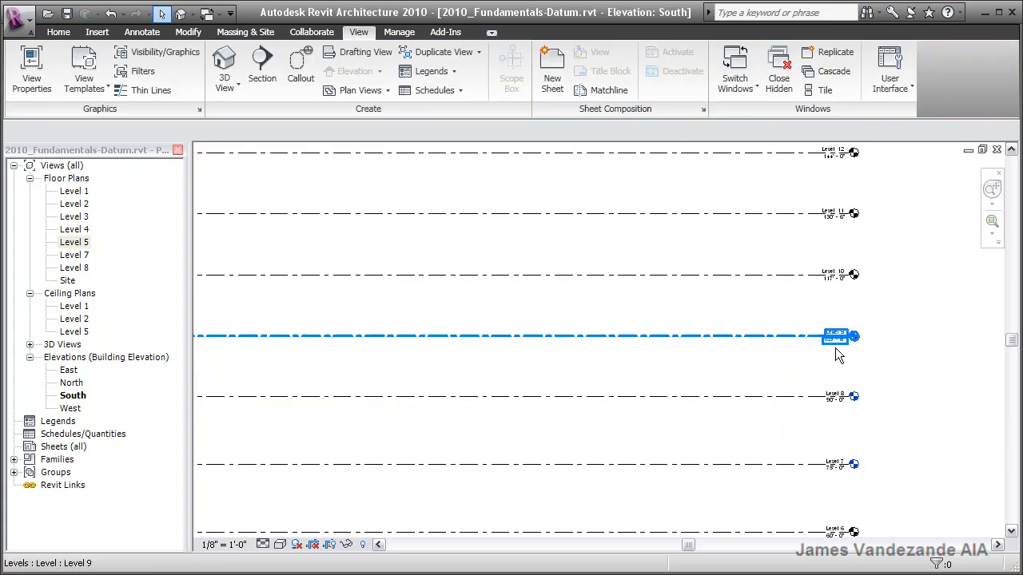
- Extend the aligned upper ends of grids 1 through 4 up to just above Level 14
scroll(933, 423, "down", 4)
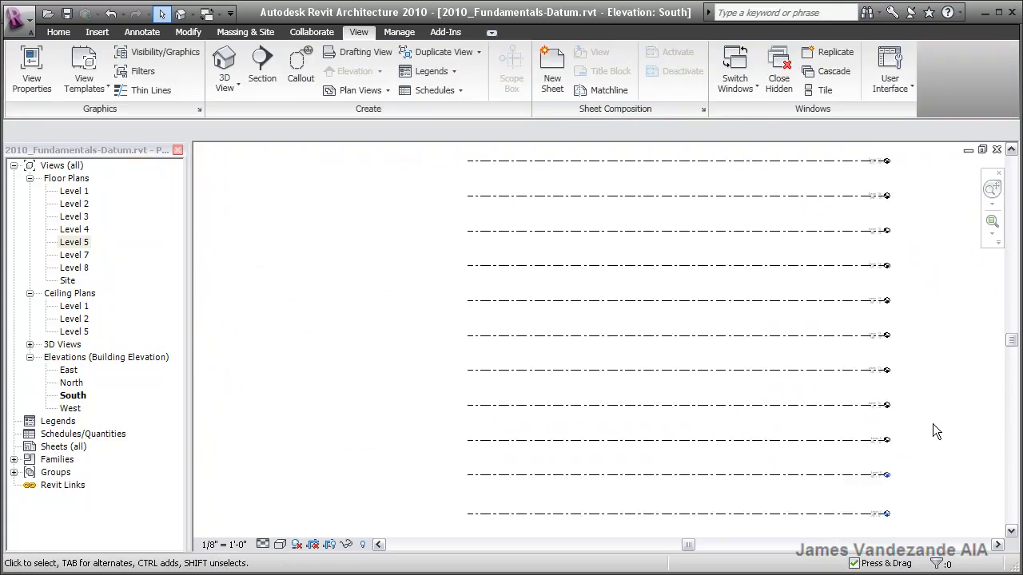
scroll(934, 425, "down", 2)
middle_click_drag(934, 424, 886, 304)
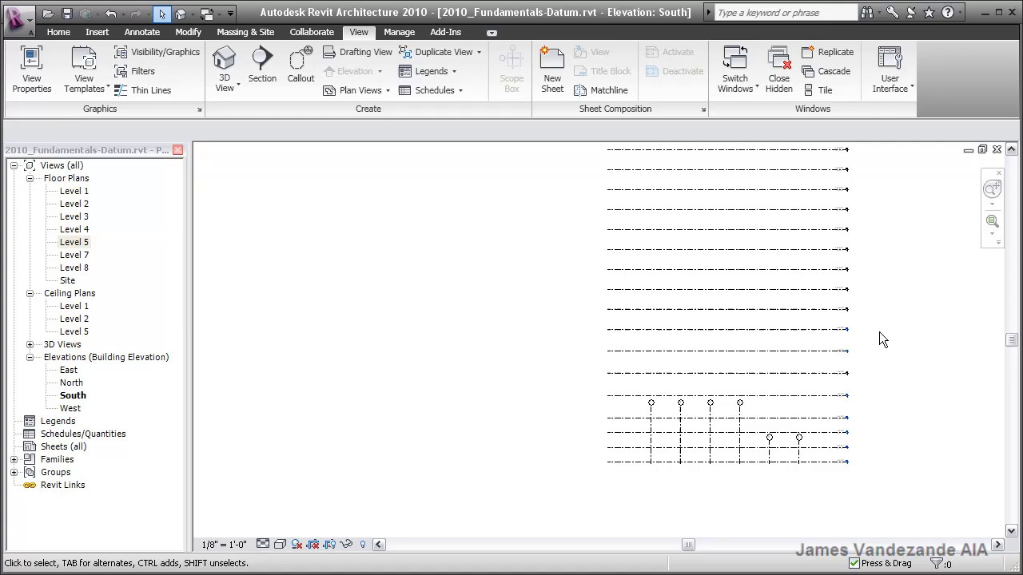
middle_click_drag(879, 338, 897, 400)
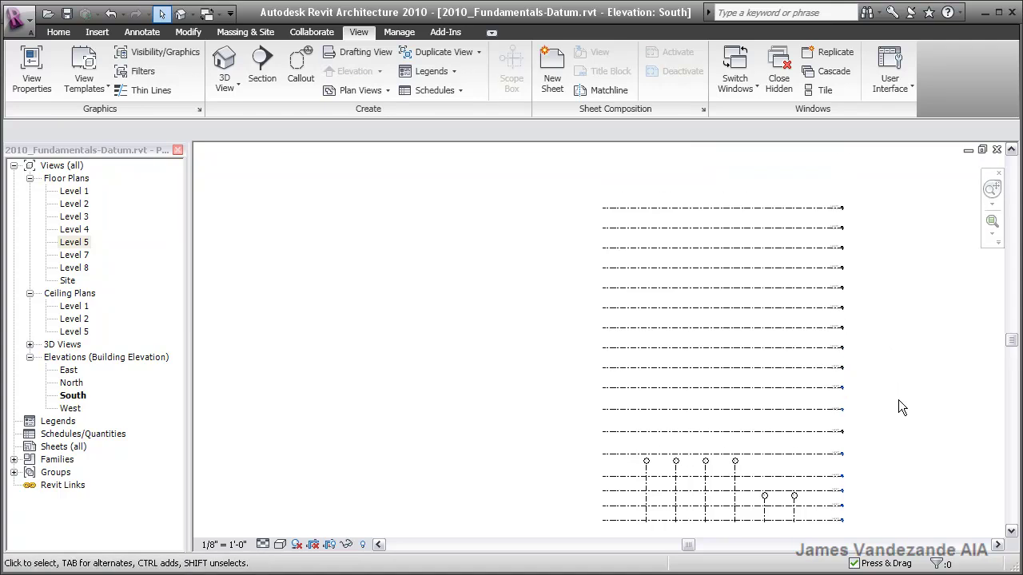
left_click(736, 478)
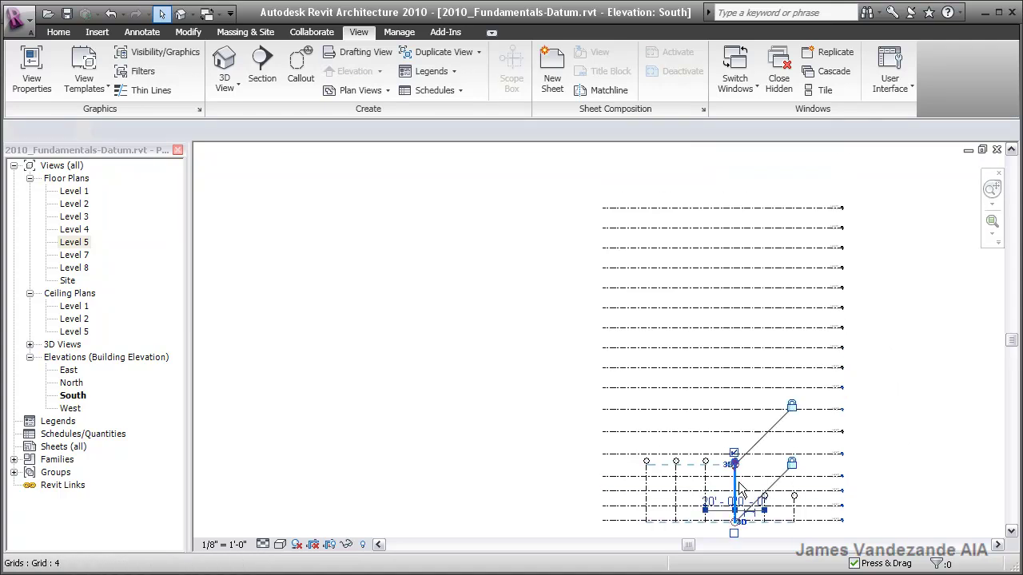
scroll(737, 472, "up", 1)
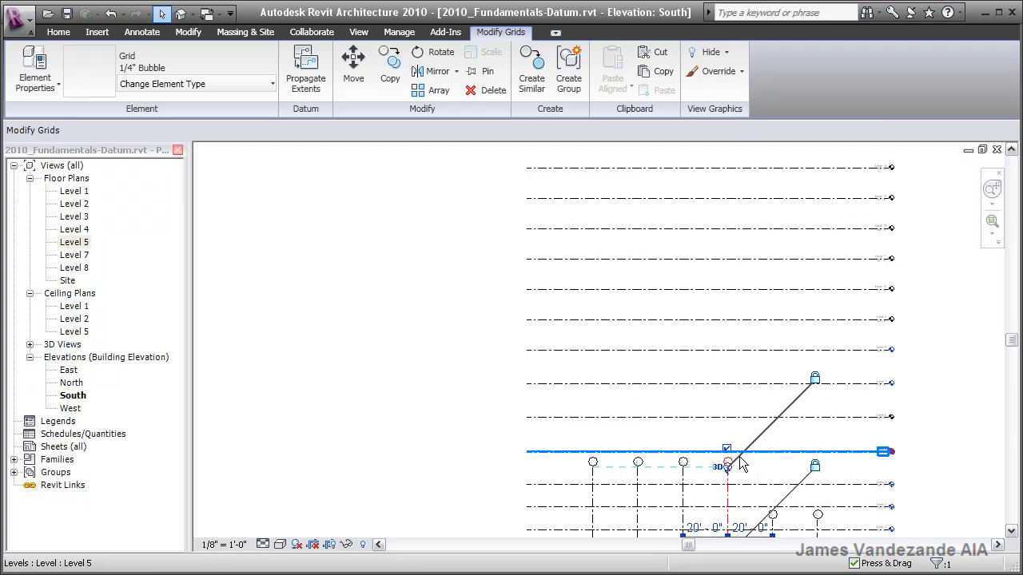
left_click_drag(728, 467, 741, 174)
middle_click_drag(761, 238, 850, 357)
left_click(911, 341)
middle_click_drag(920, 377, 819, 413)
- Lengthen the aligned levels together by stretching Level 11's locked model end outward at its level head
scroll(807, 365, "up", 5)
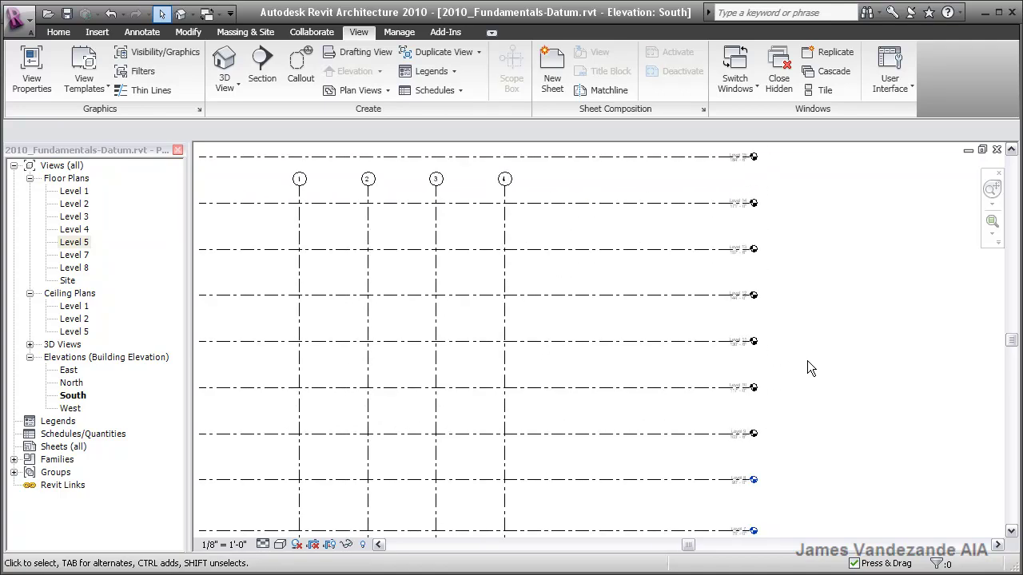
left_click(580, 345)
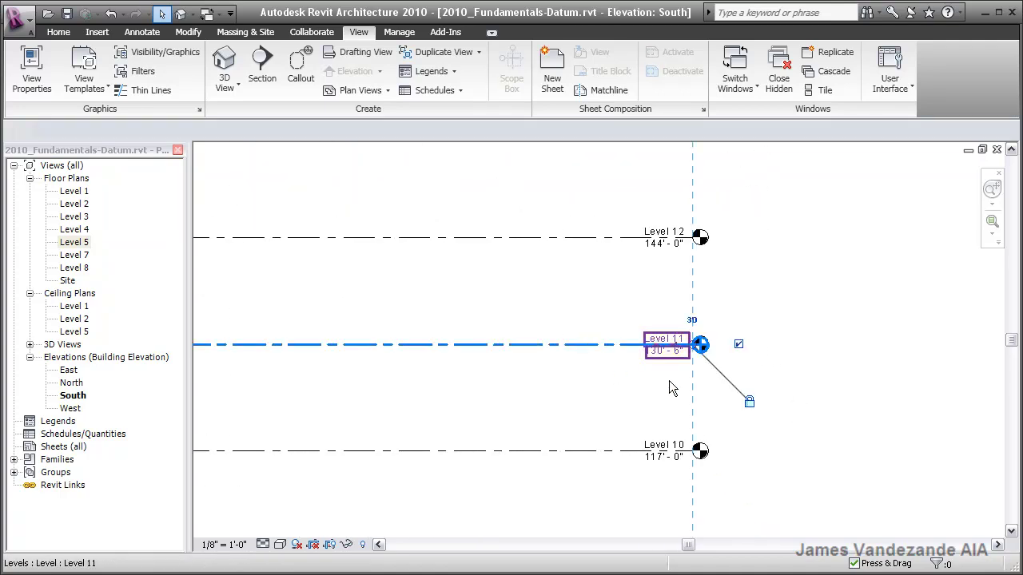
scroll(630, 376, "up", 1)
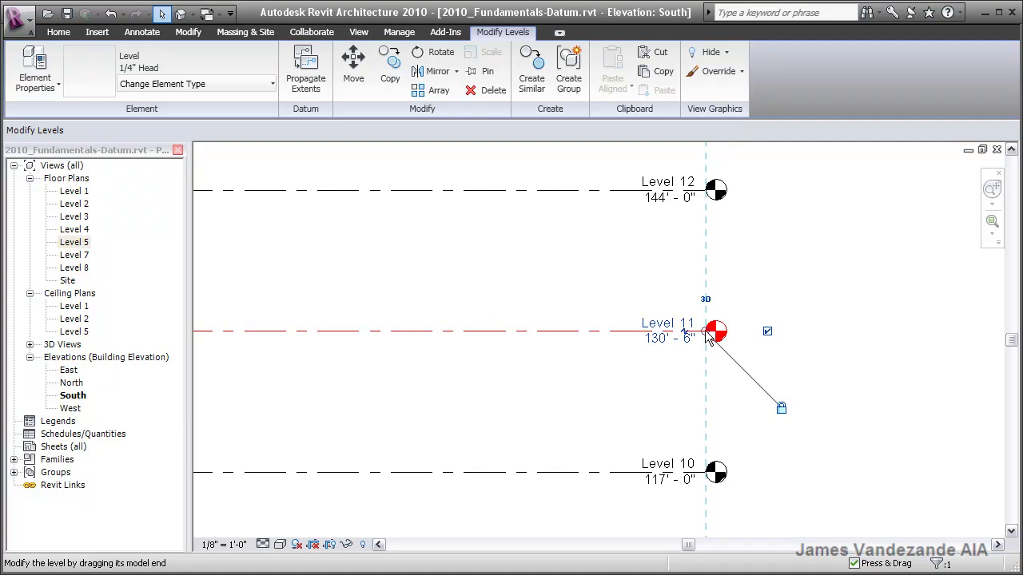
left_click_drag(707, 334, 847, 404)
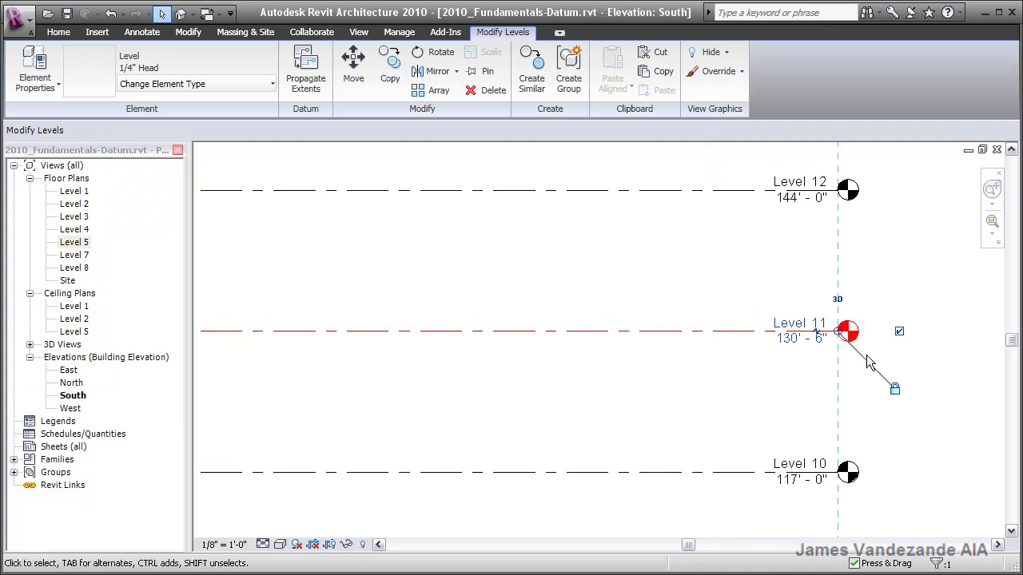
- Turn Level 11's level head off and back on, and examine the elbow control beside its label
left_click(900, 332)
left_click(900, 331)
scroll(724, 388, "up", 3)
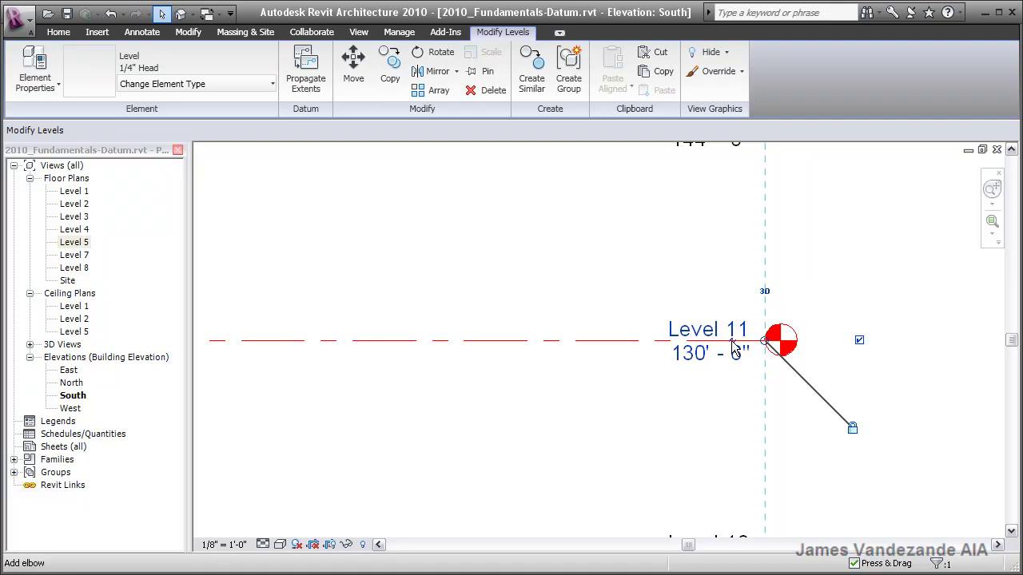
scroll(693, 448, "down", 3)
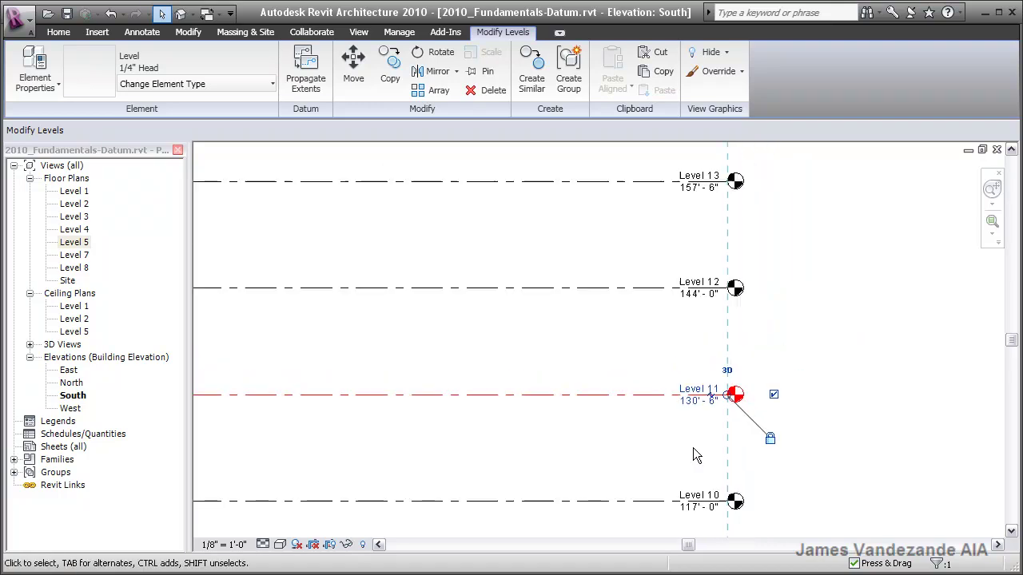
- Move Level 12 down to elevation 132' - 0", just above Level 11
left_click(665, 354)
left_click(661, 289)
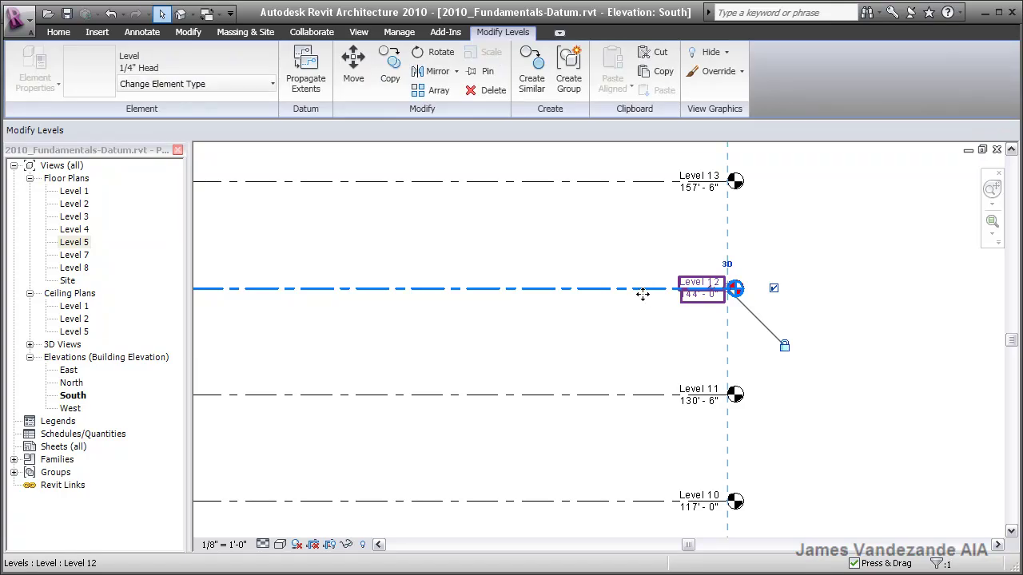
left_click_drag(644, 289, 646, 389)
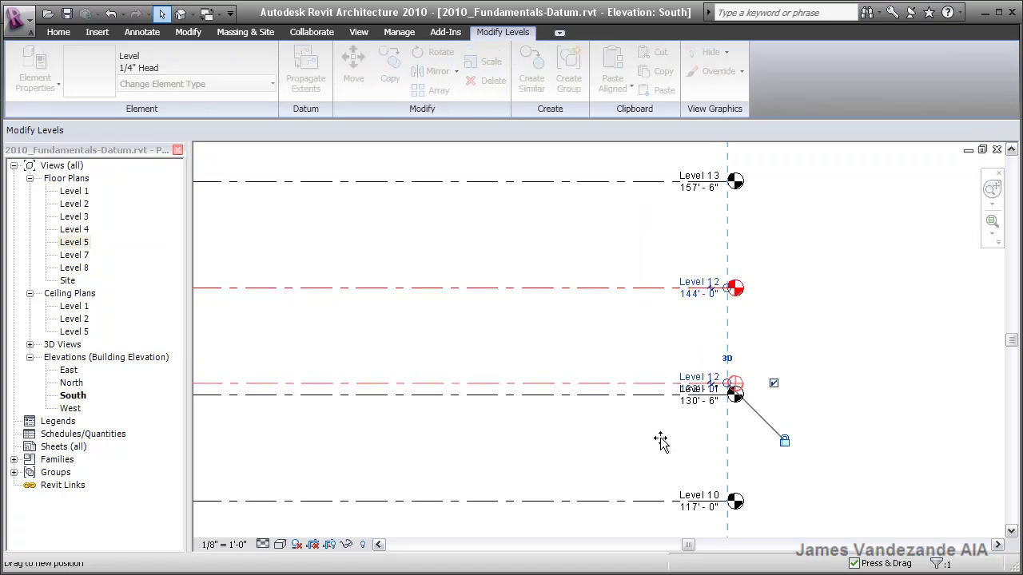
left_click(648, 441)
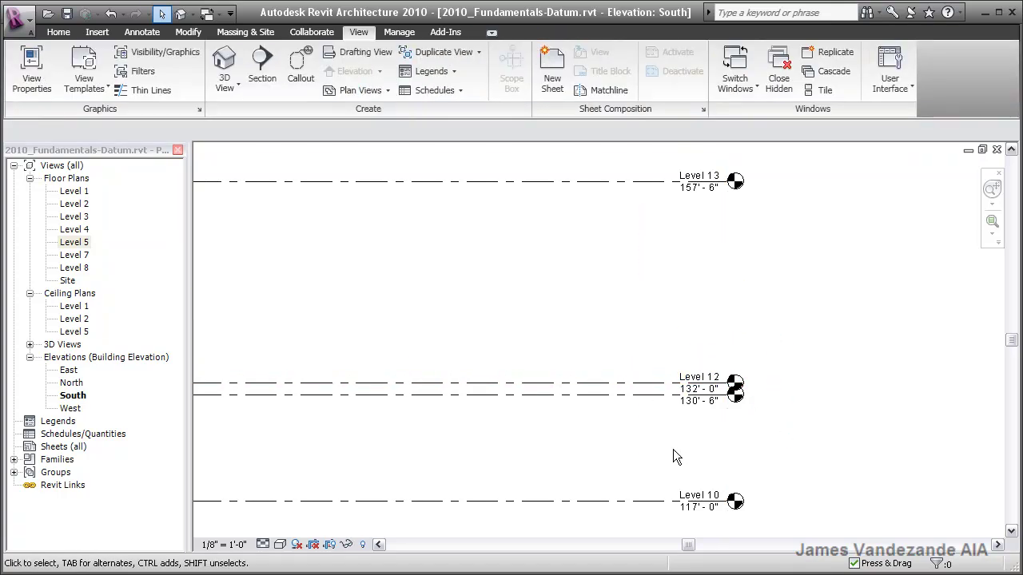
- Add an elbow to Level 11's head and reposition both bend points so its label sits clear below Level 12's
left_click(658, 396)
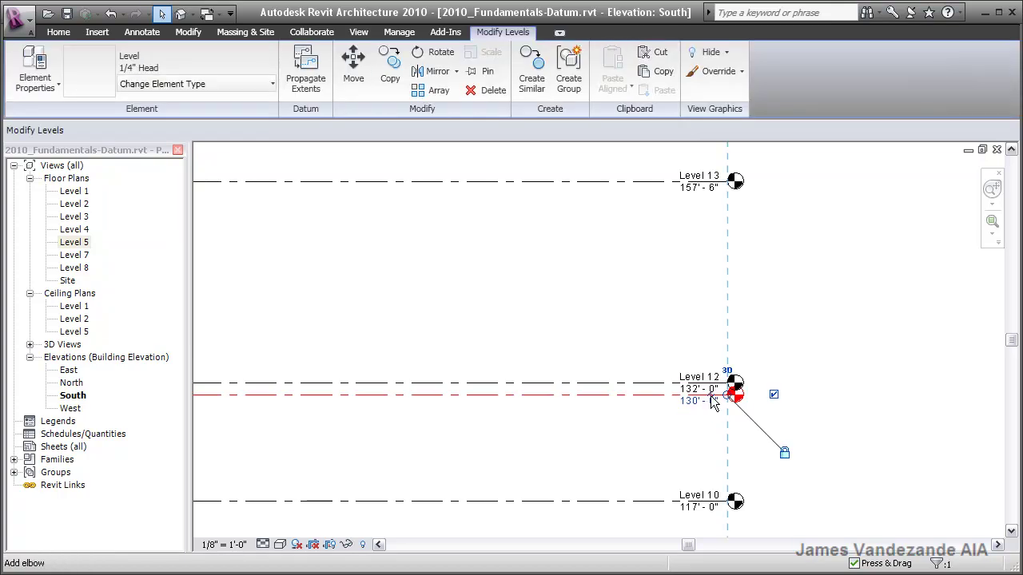
left_click(713, 402)
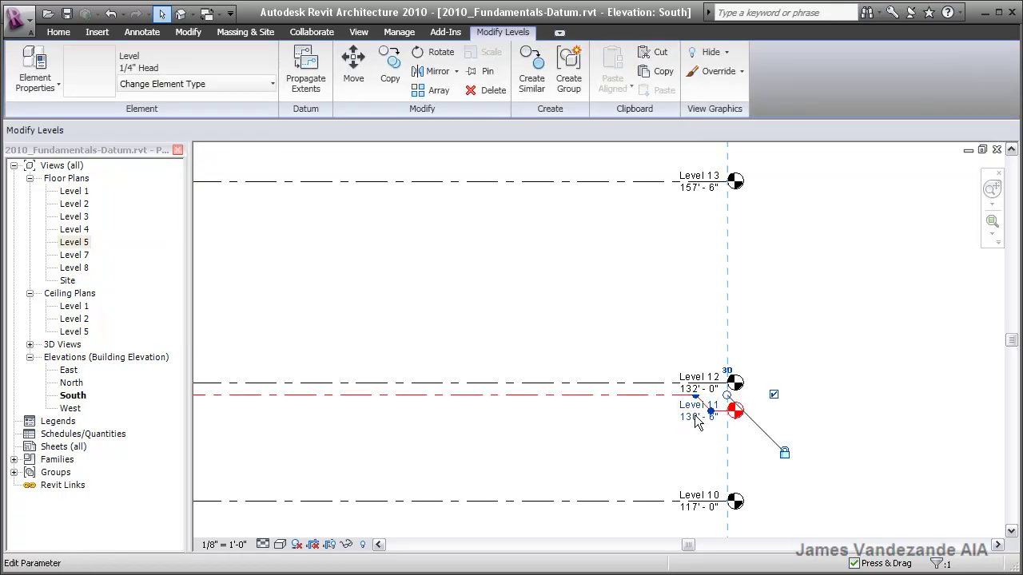
left_click_drag(694, 396, 635, 395)
left_click_drag(711, 412, 656, 431)
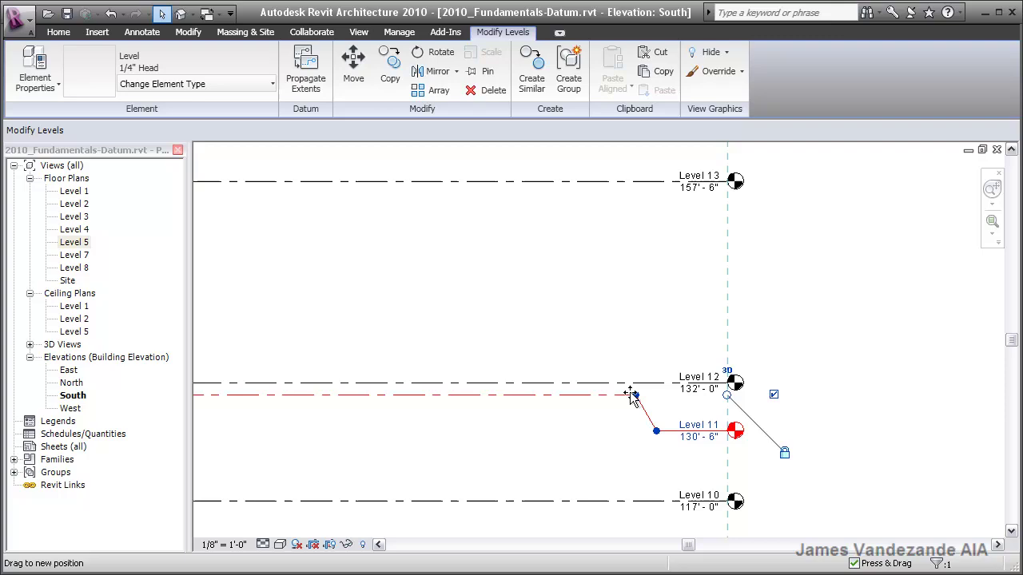